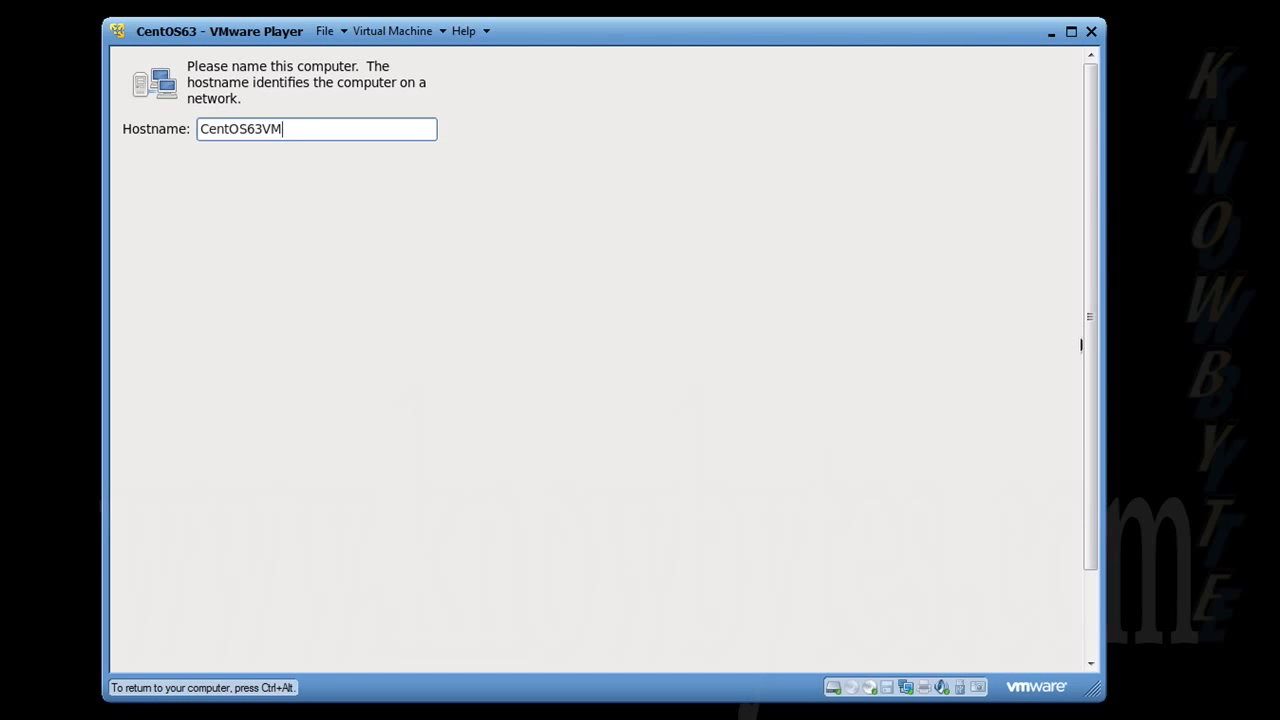
Step: Open the network configuration, look through the Wireless, Mobile Broadband, VPN and DSL connections, and close it without changes
drag(1089, 345, 1093, 428)
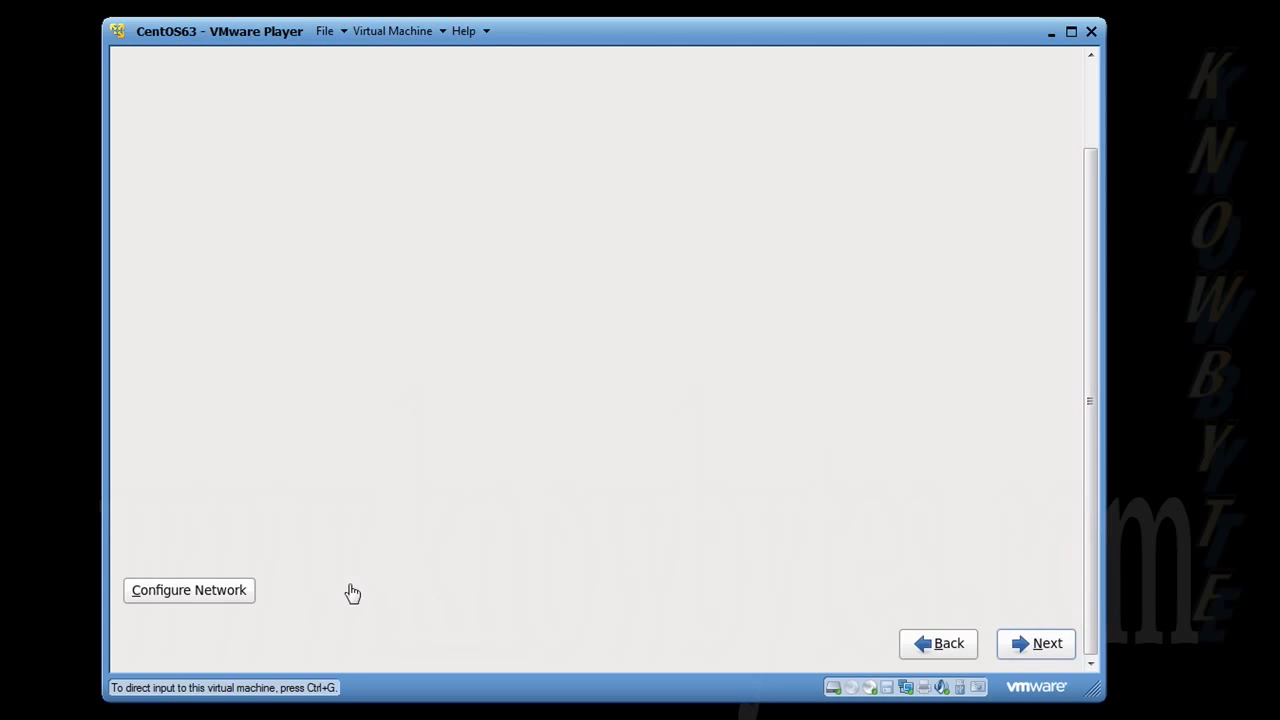
click(1025, 652)
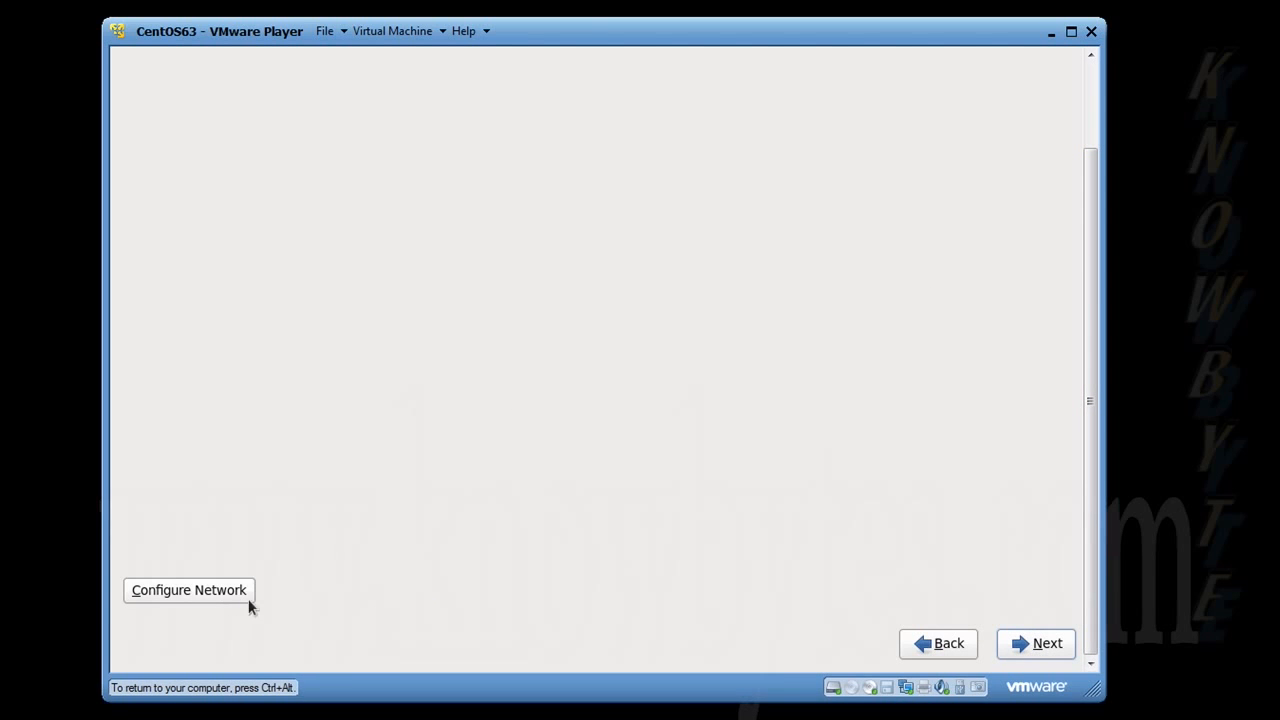
click(205, 591)
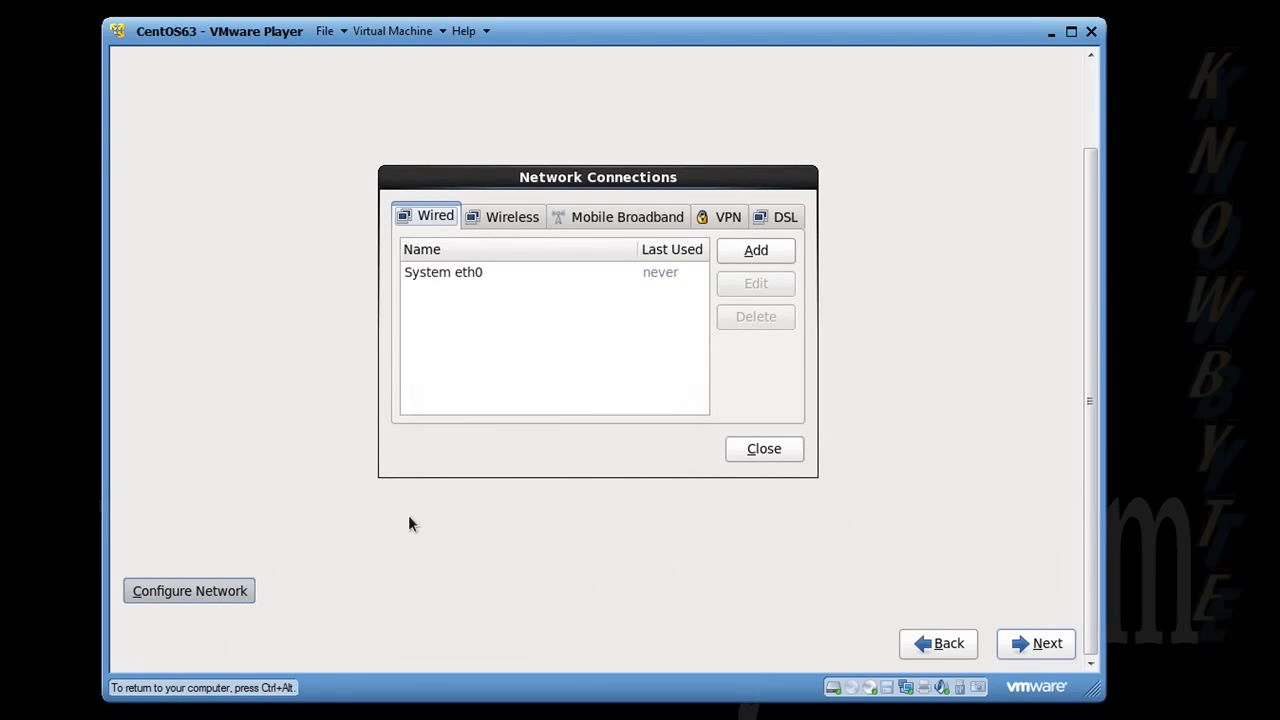
click(516, 226)
click(635, 222)
click(731, 221)
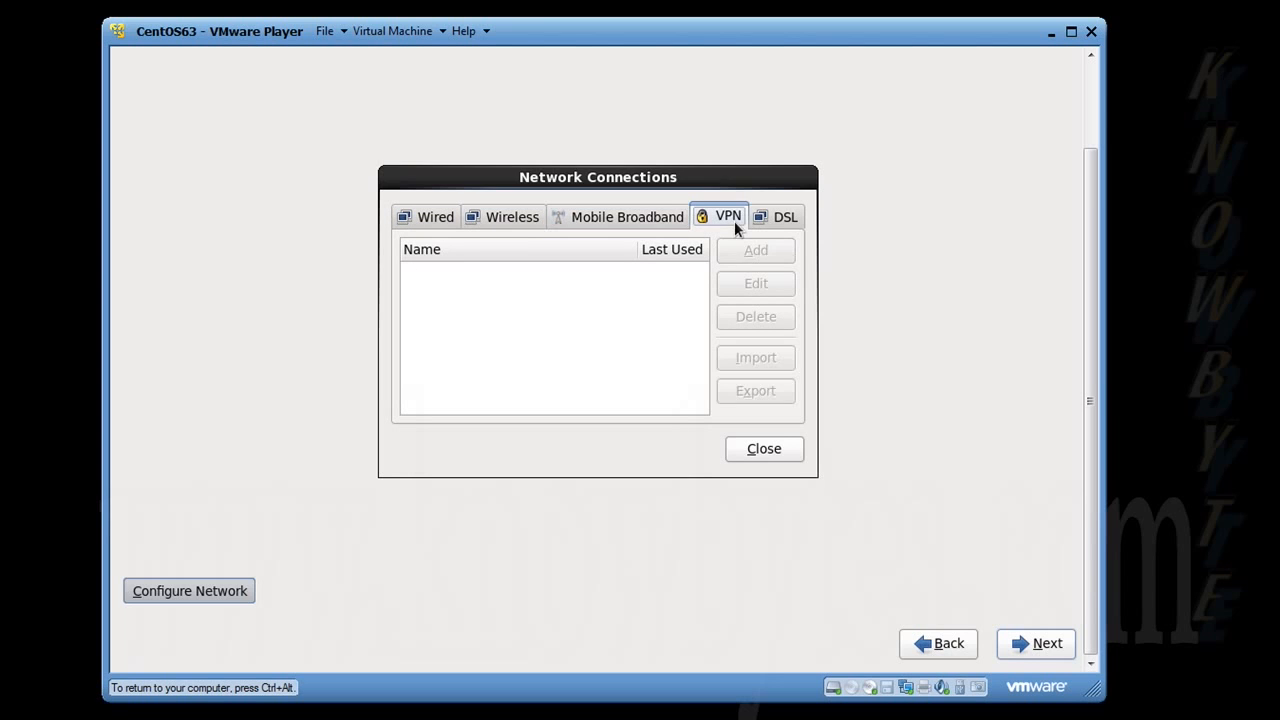
click(782, 221)
click(781, 456)
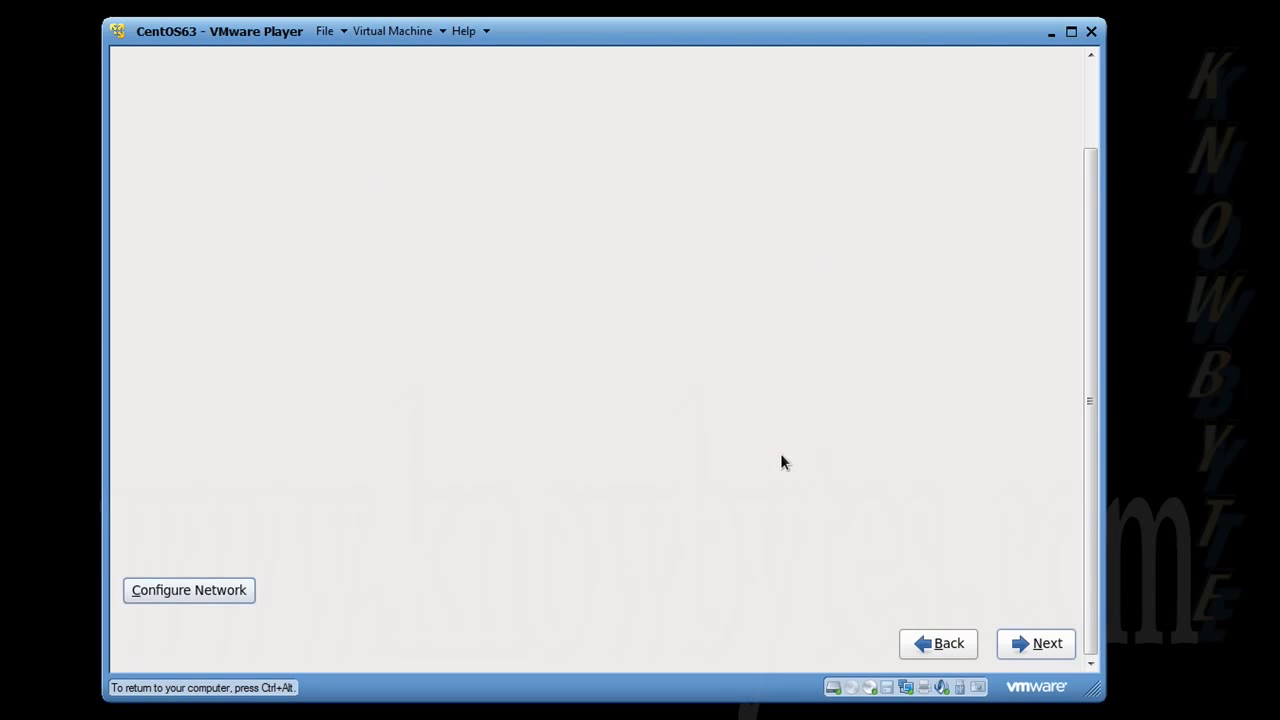
Step: Continue past the hostname page and accept the America/New York time zone with the system clock using UTC
click(1034, 644)
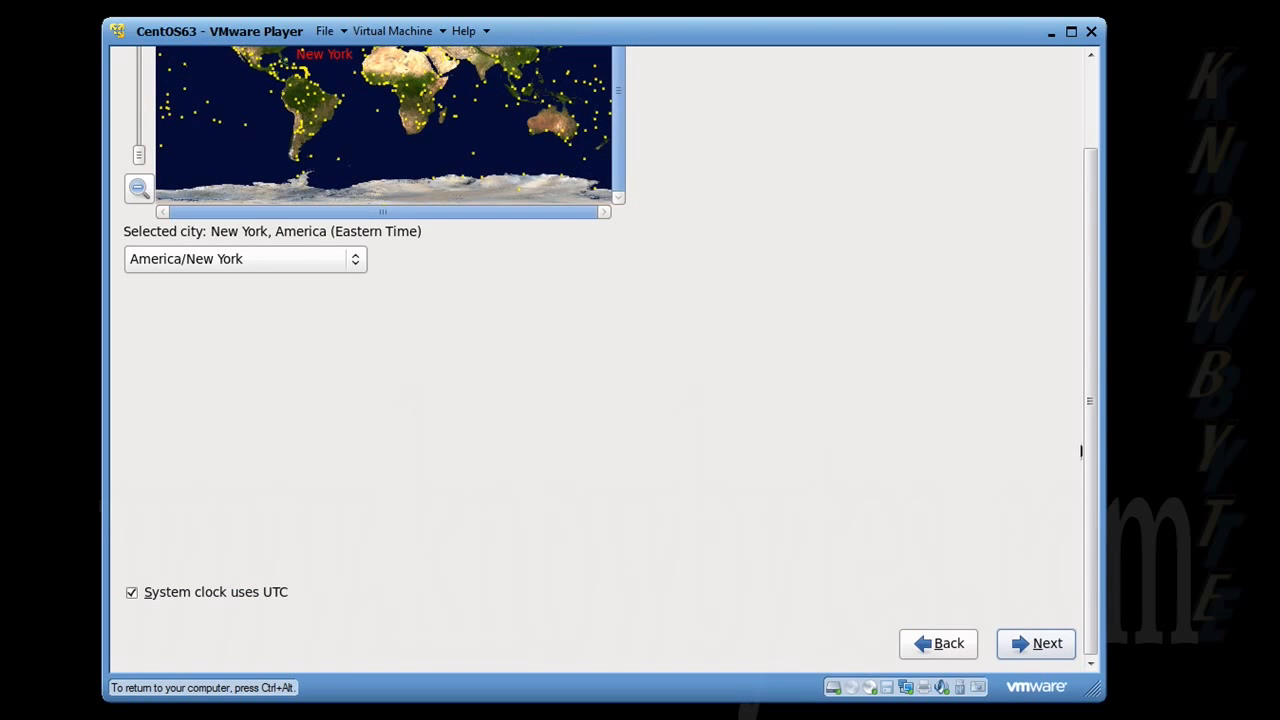
drag(1094, 371, 1094, 247)
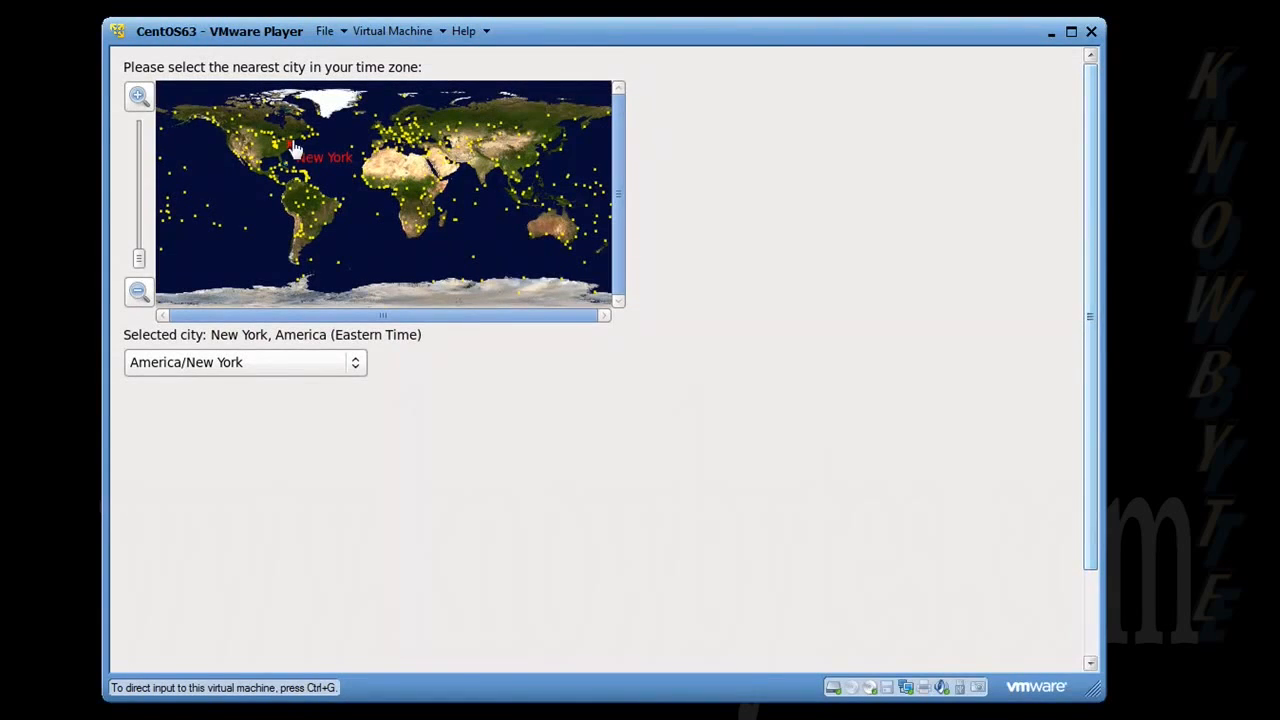
click(166, 104)
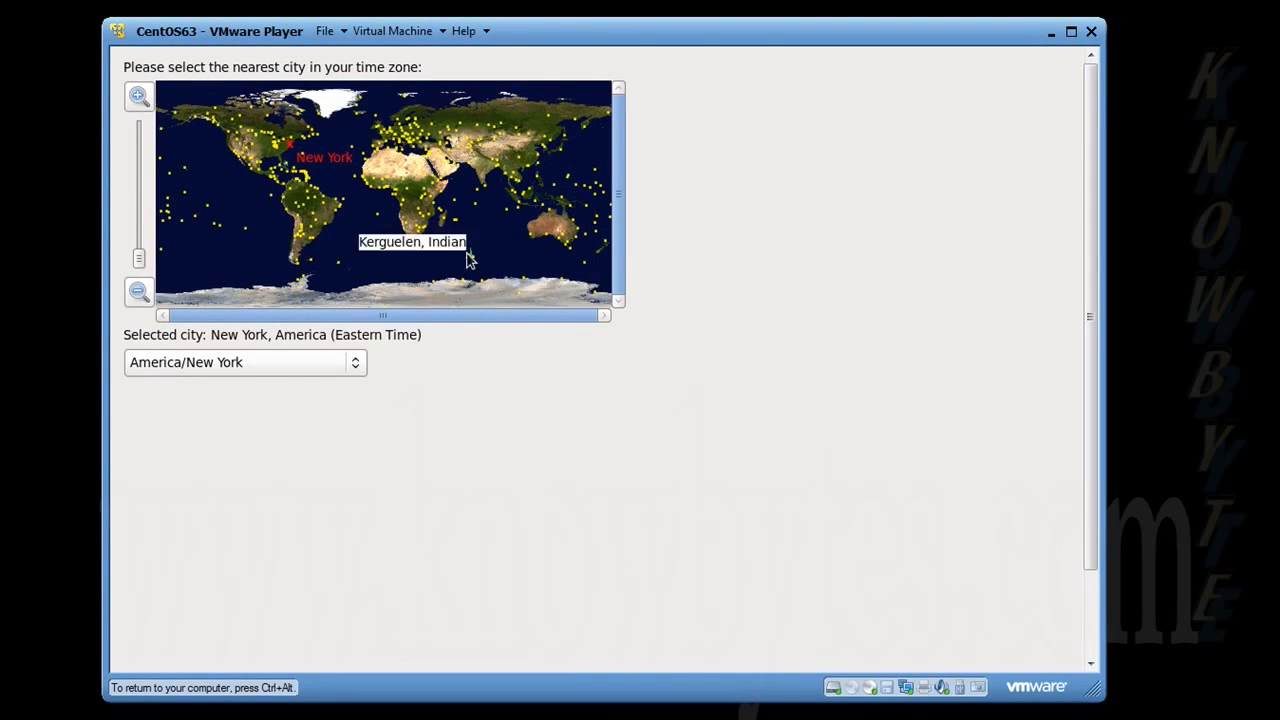
click(137, 96)
click(137, 96)
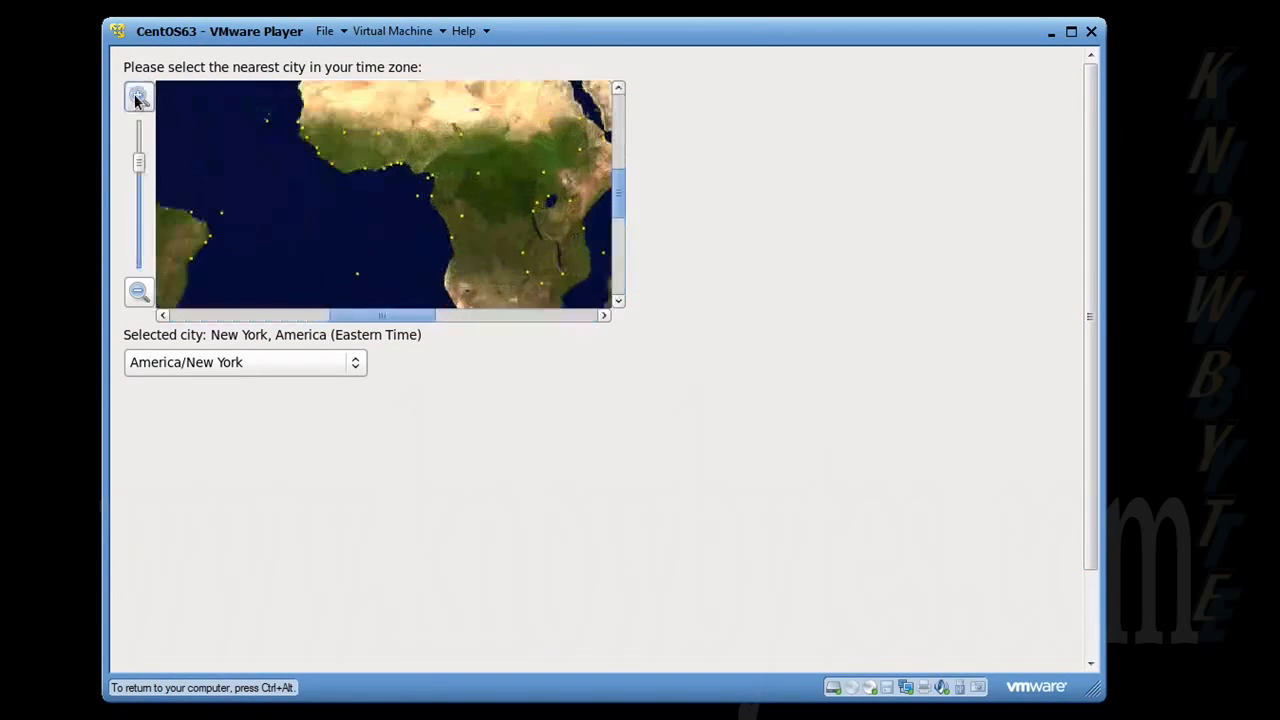
click(137, 96)
drag(142, 133, 155, 296)
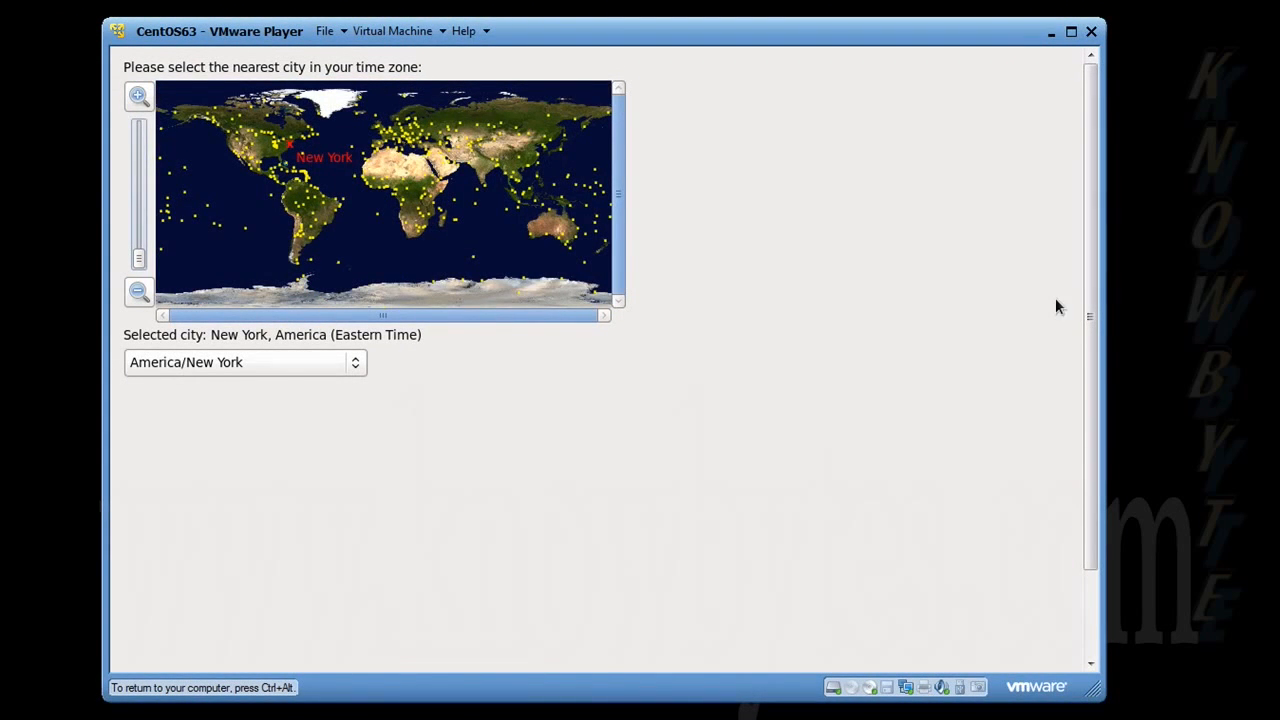
drag(1089, 286, 1092, 455)
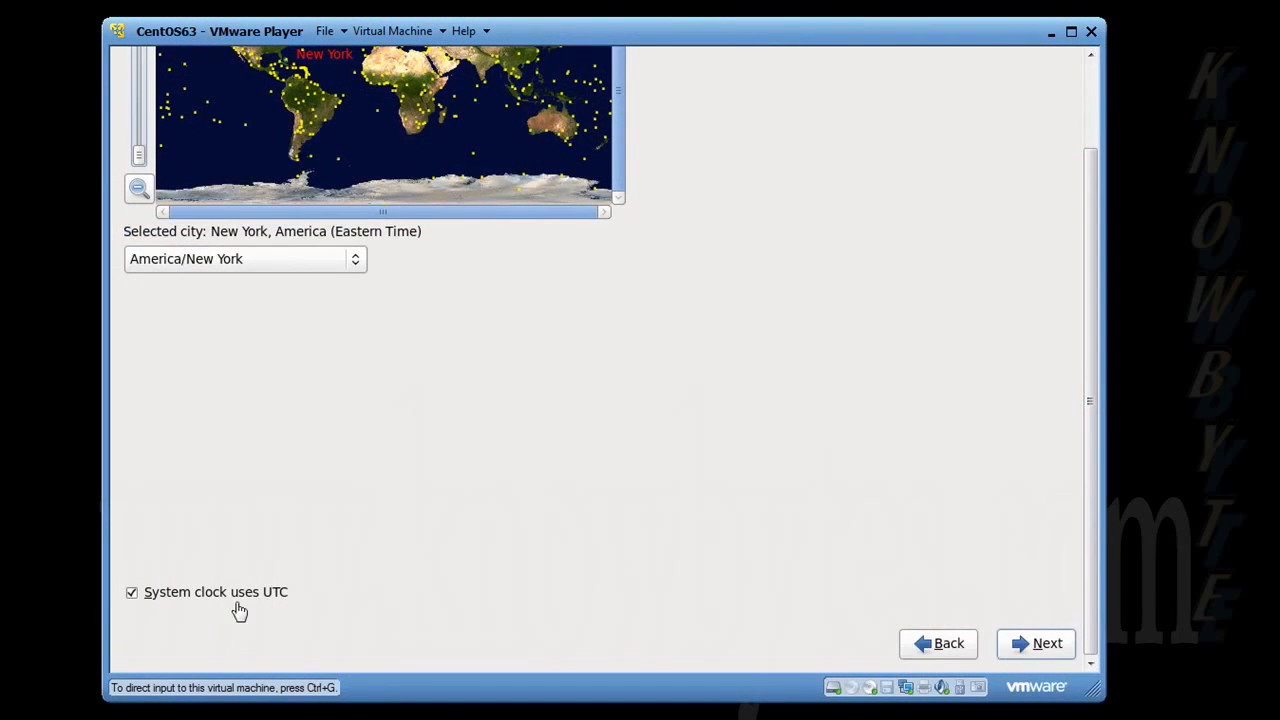
click(1014, 643)
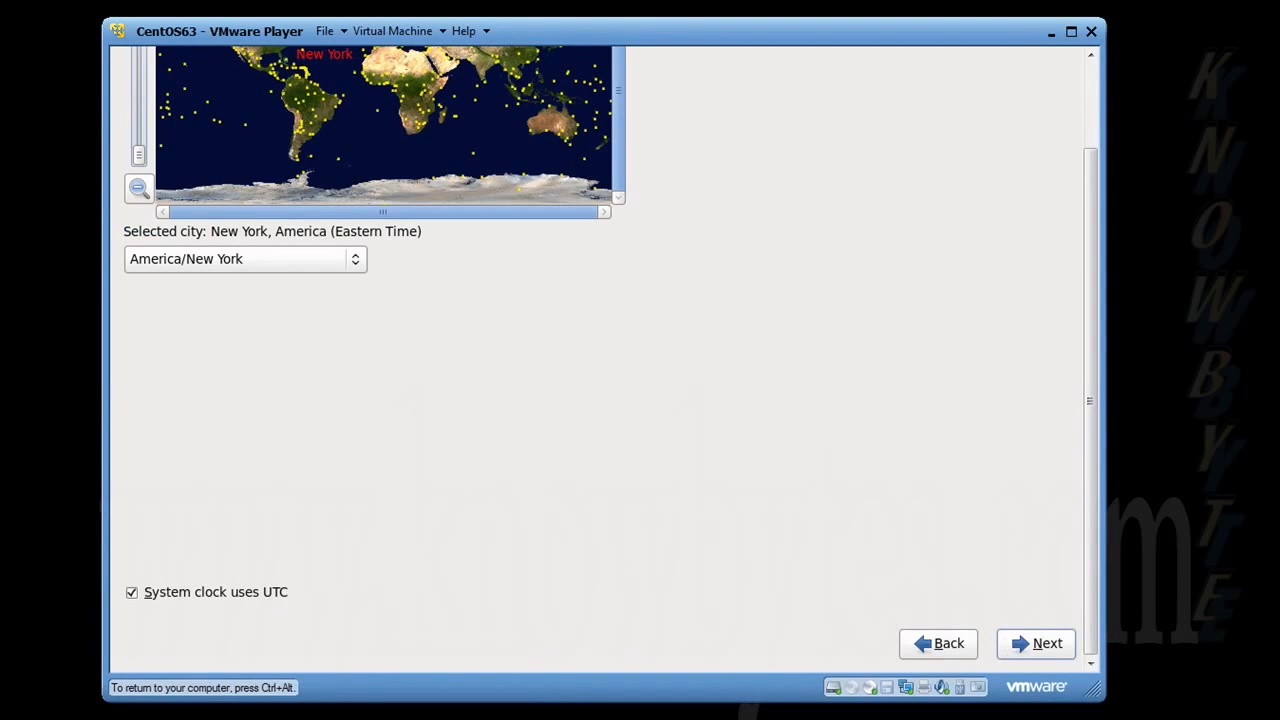
click(1052, 656)
Step: Enter and confirm the root password, and choose to use it anyway despite its weakness
key(ctrl+alt)
drag(1092, 341, 1092, 197)
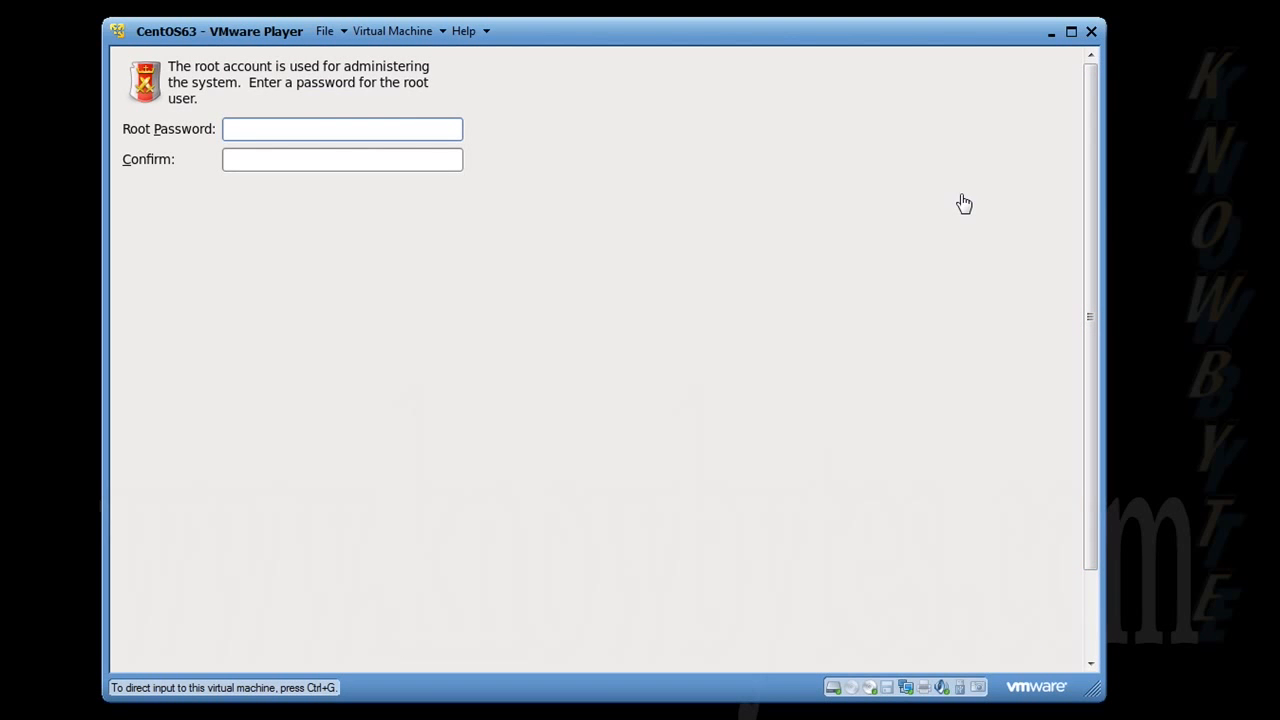
click(414, 135)
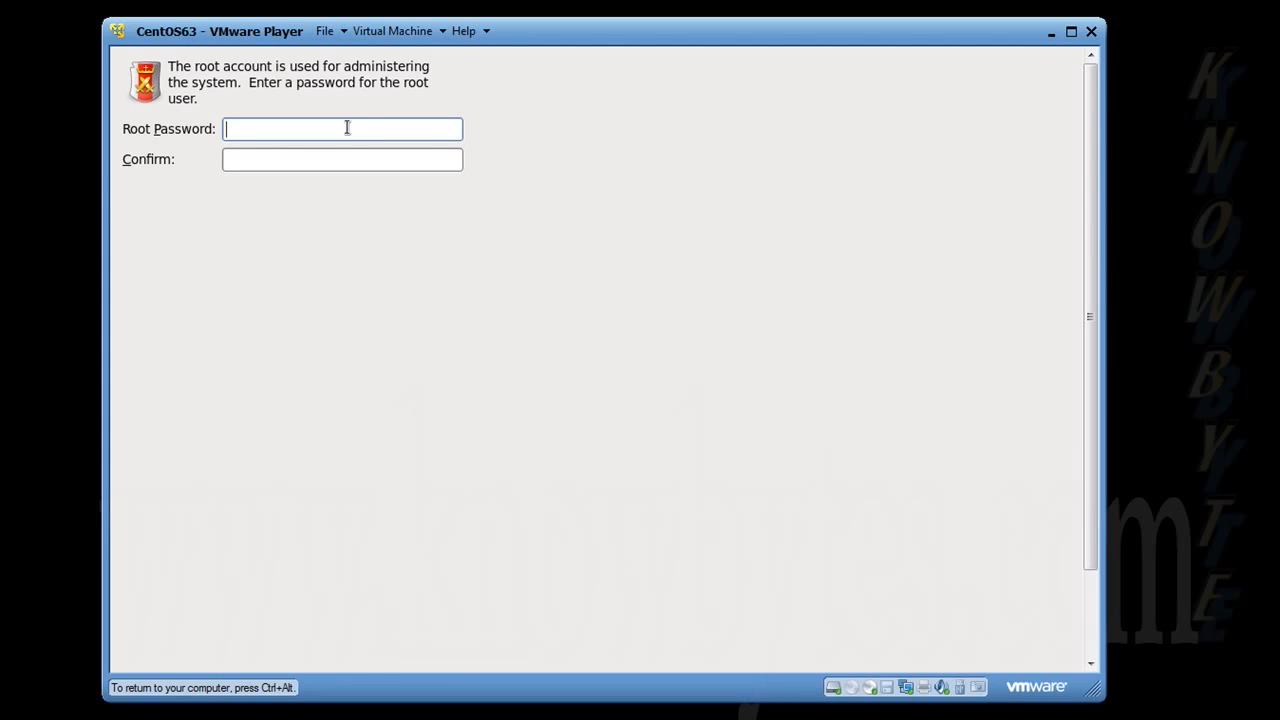
text(••••••••)
key(Tab)
text(••••••••)
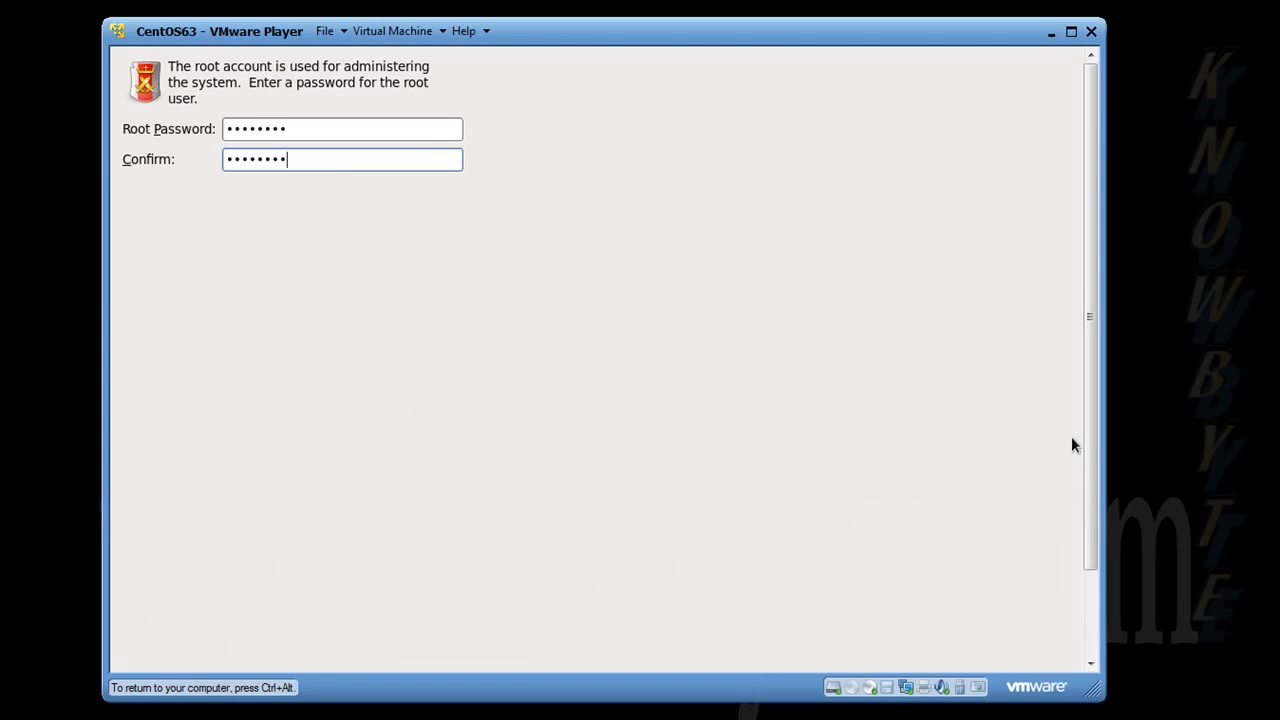
drag(1088, 436, 1090, 526)
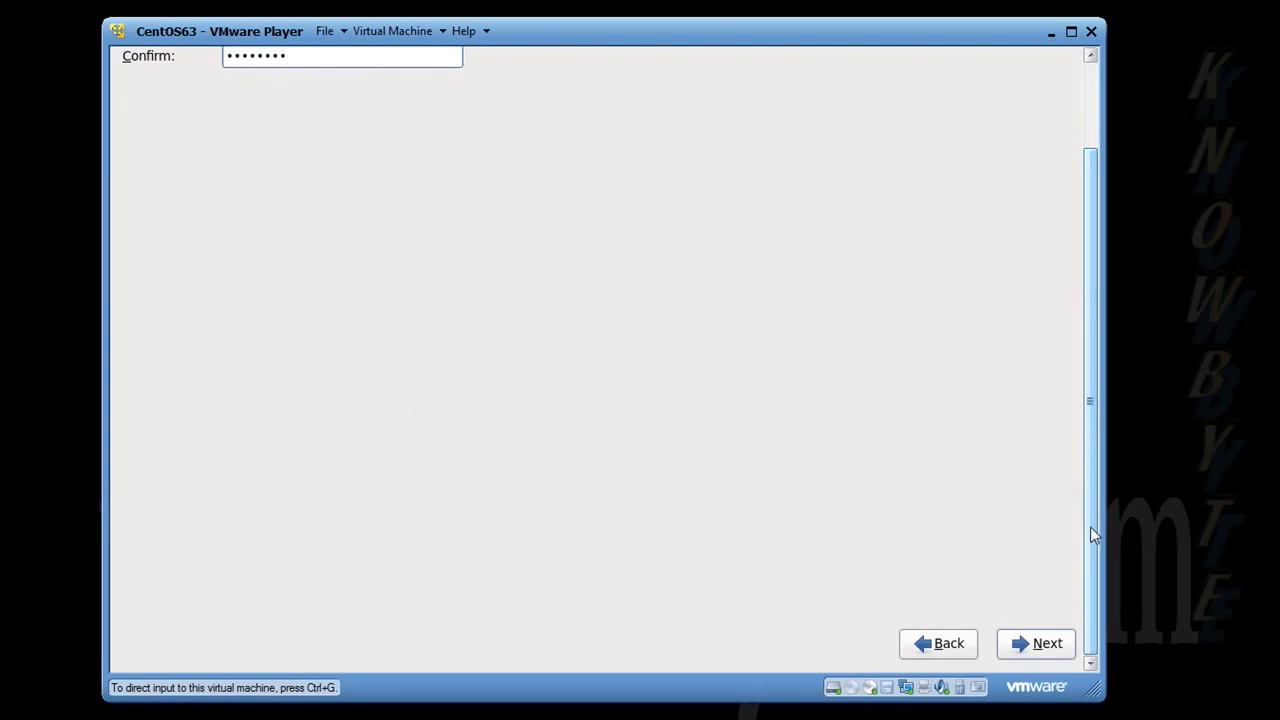
click(1043, 647)
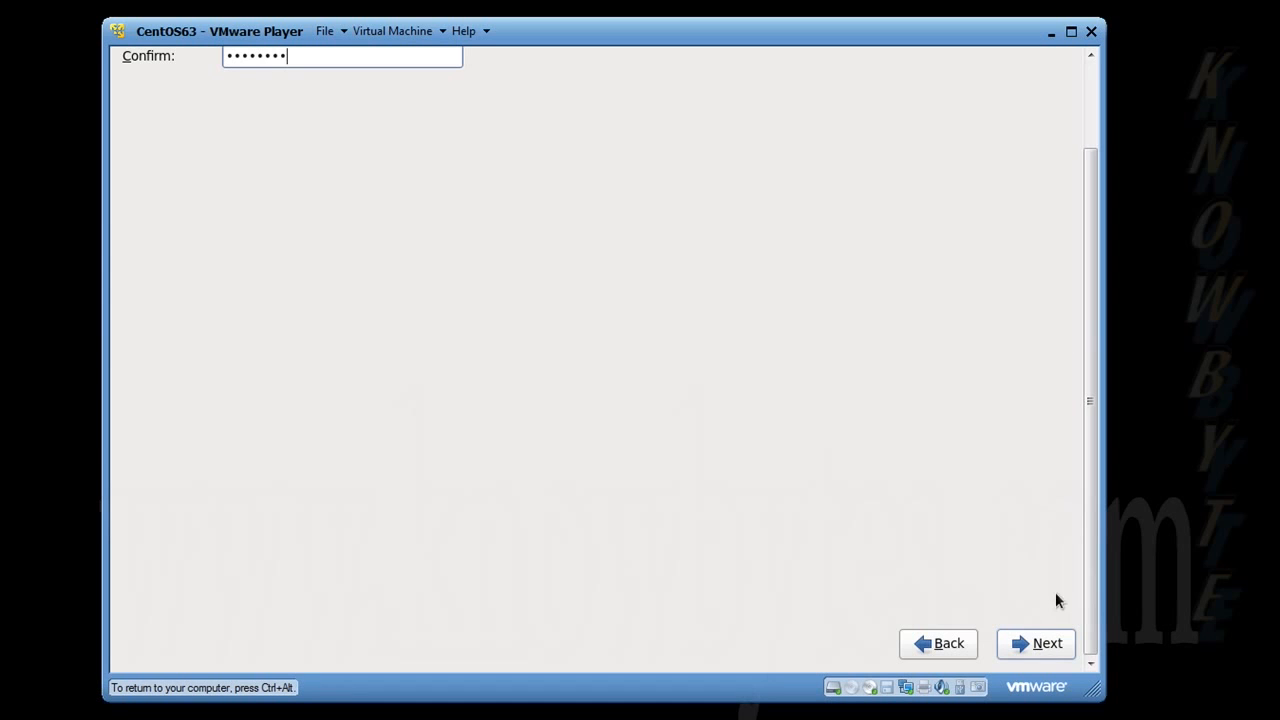
click(1047, 645)
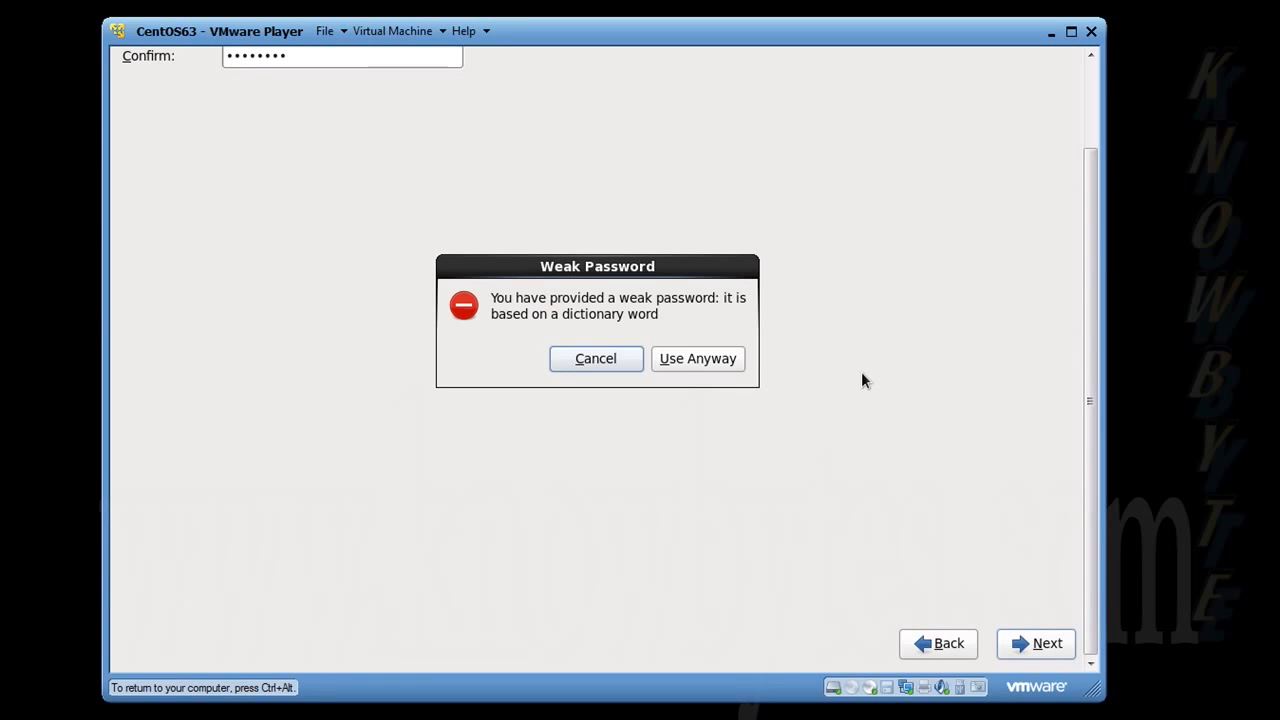
click(680, 362)
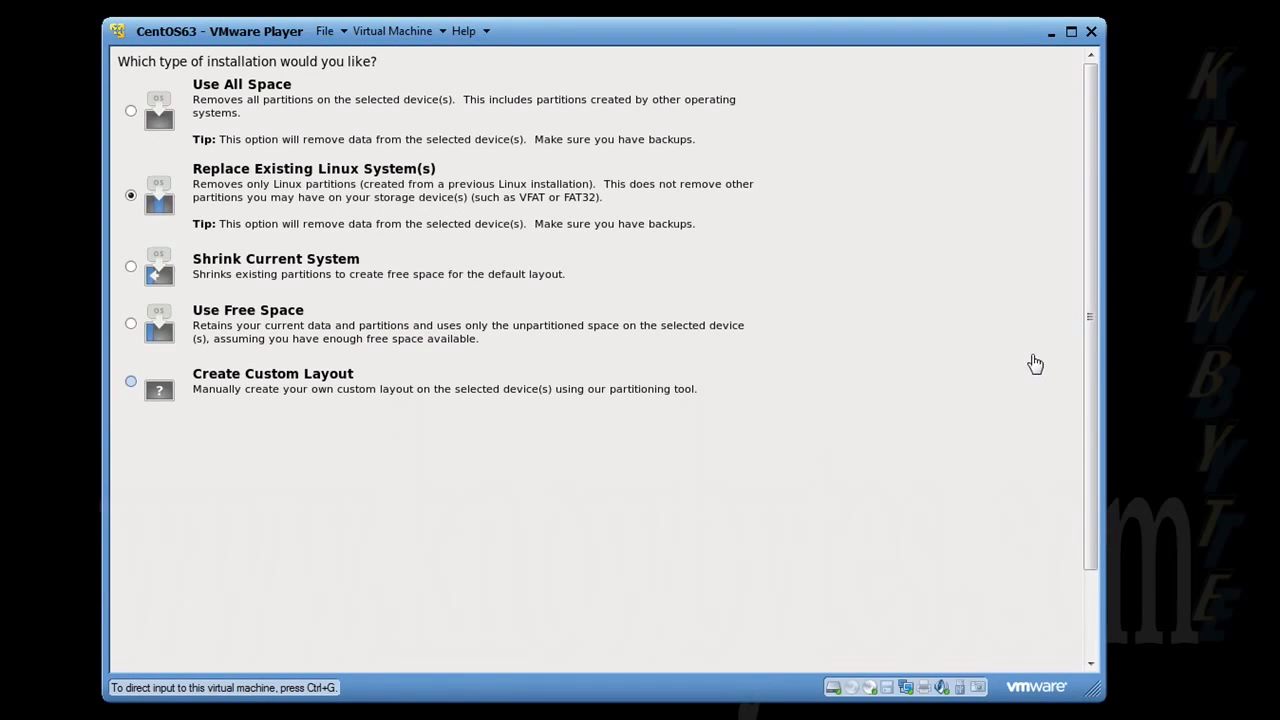
Step: Accept Replace Existing Linux System(s) as the installation type and write the partitioning changes to disk
scroll(1092, 342, down, 2)
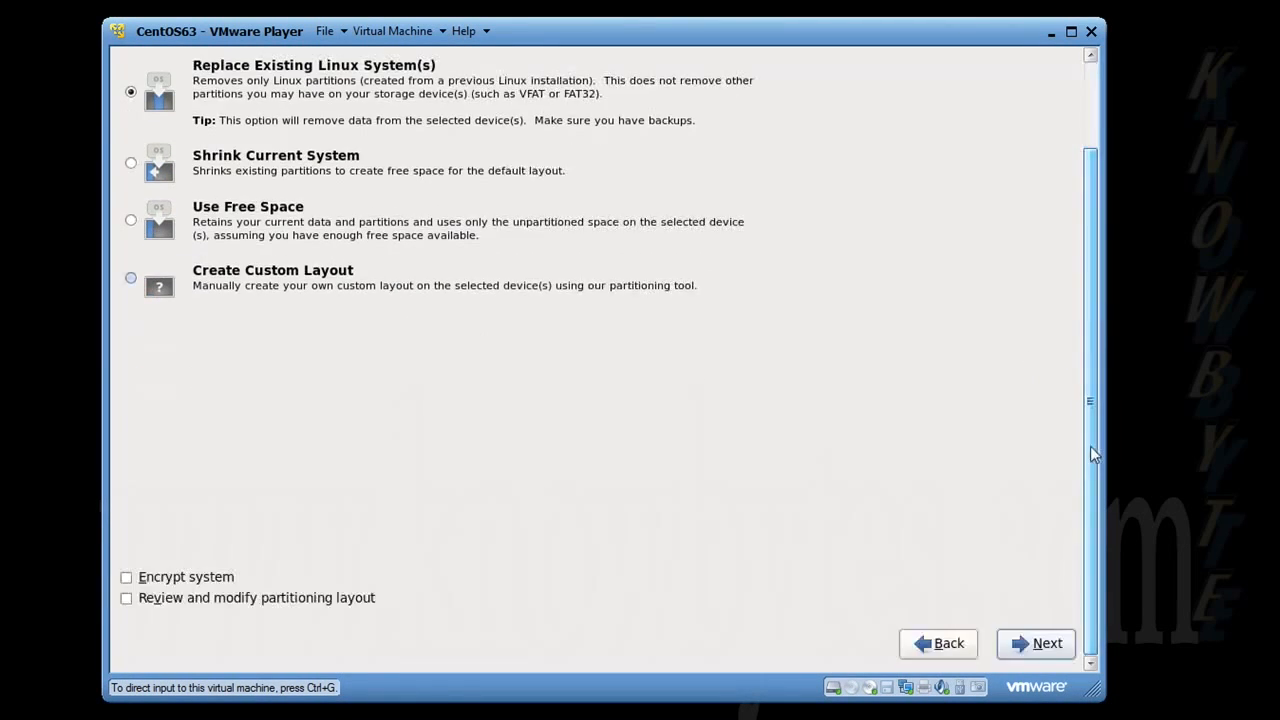
click(1036, 641)
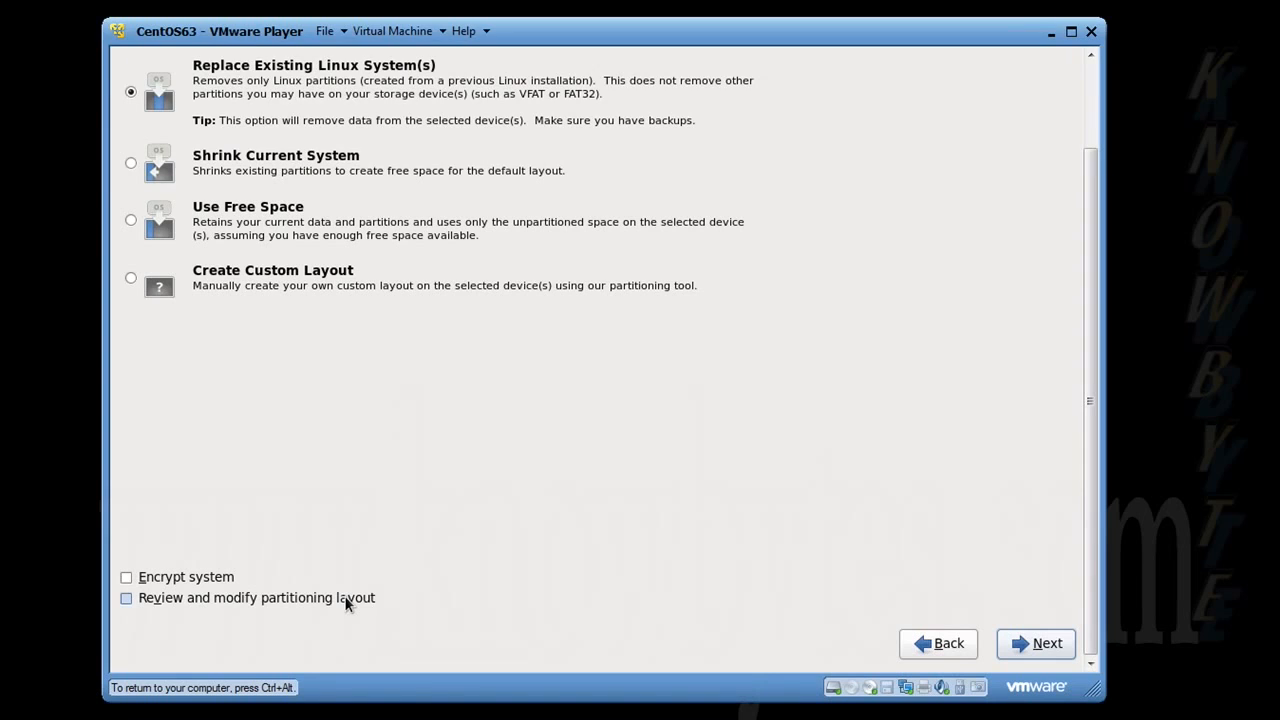
click(1021, 646)
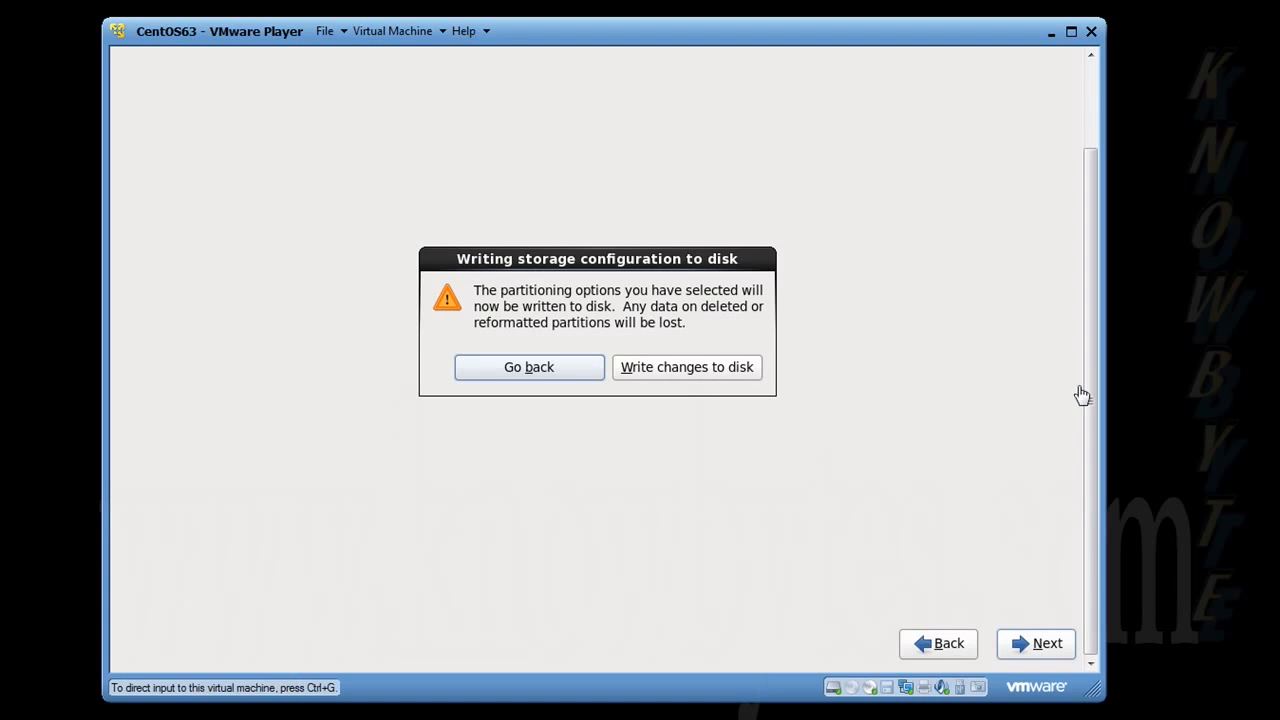
mouse_move(1090, 385)
mouse_down()
mouse_move(1095, 255)
mouse_move(1094, 391)
mouse_up()
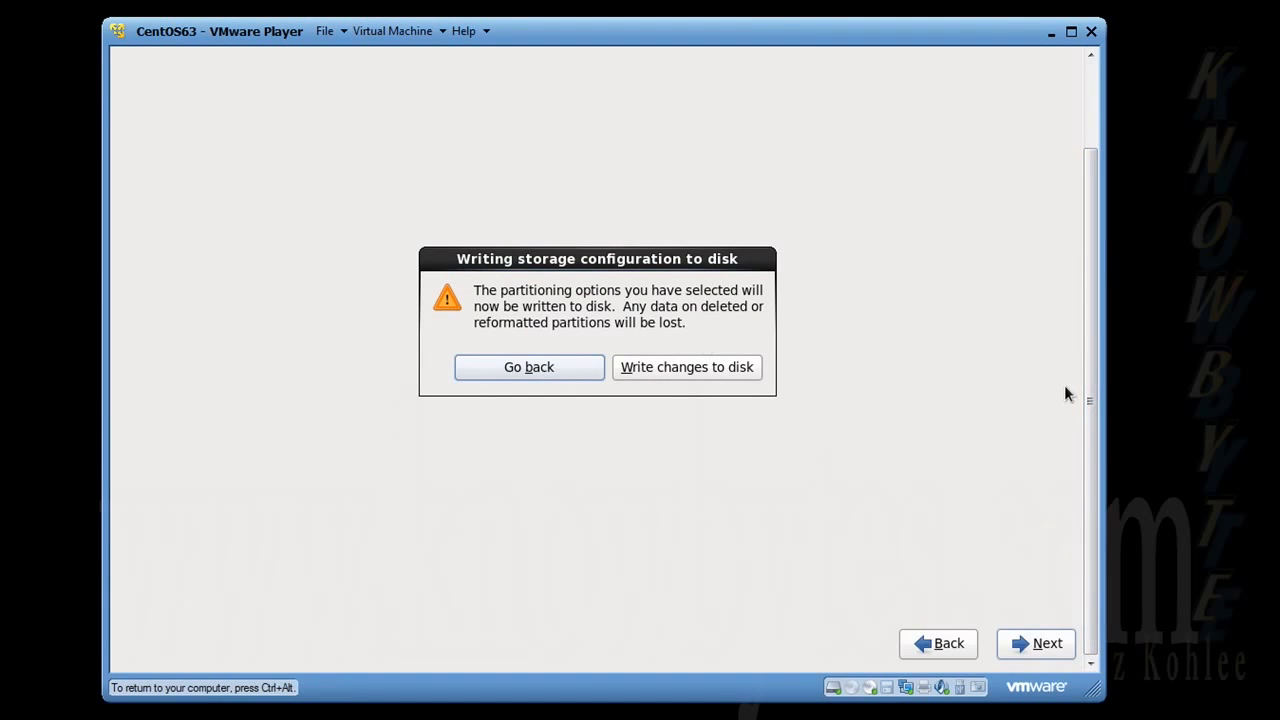
click(704, 369)
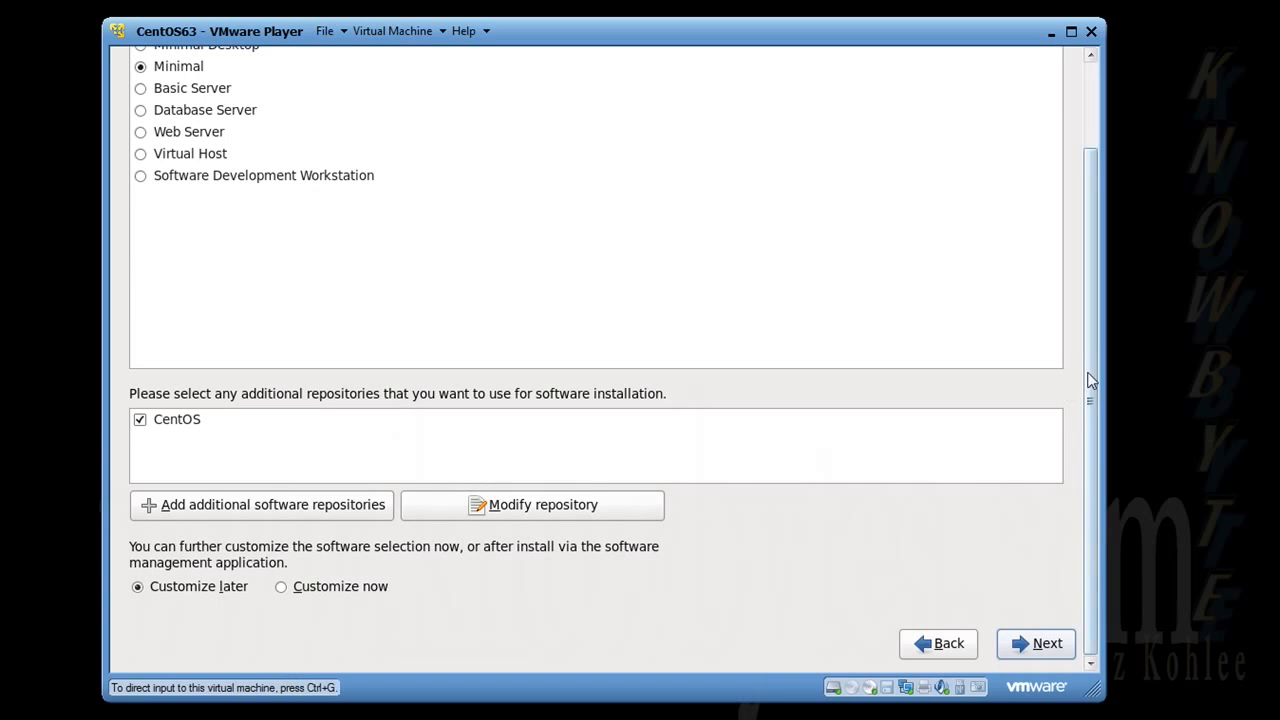
Step: Choose Minimal Desktop as the software set to install
scroll(1090, 368, up, 2)
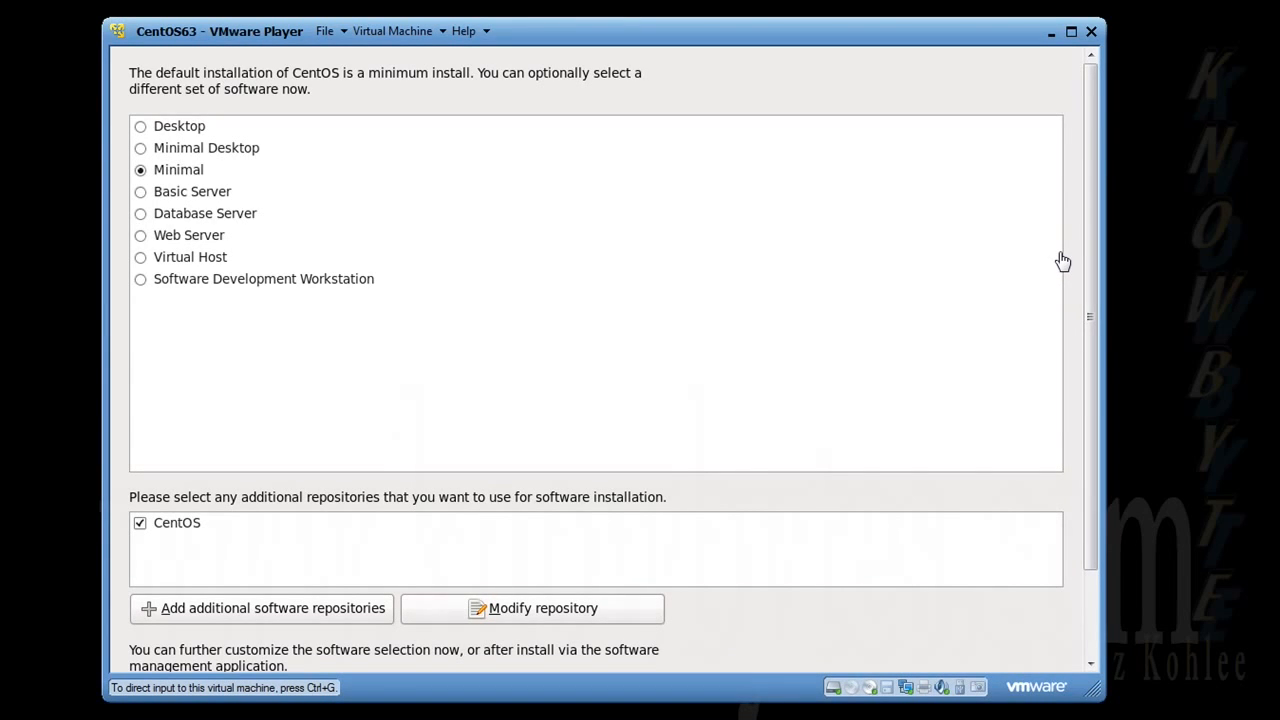
scroll(1090, 430, down, 2)
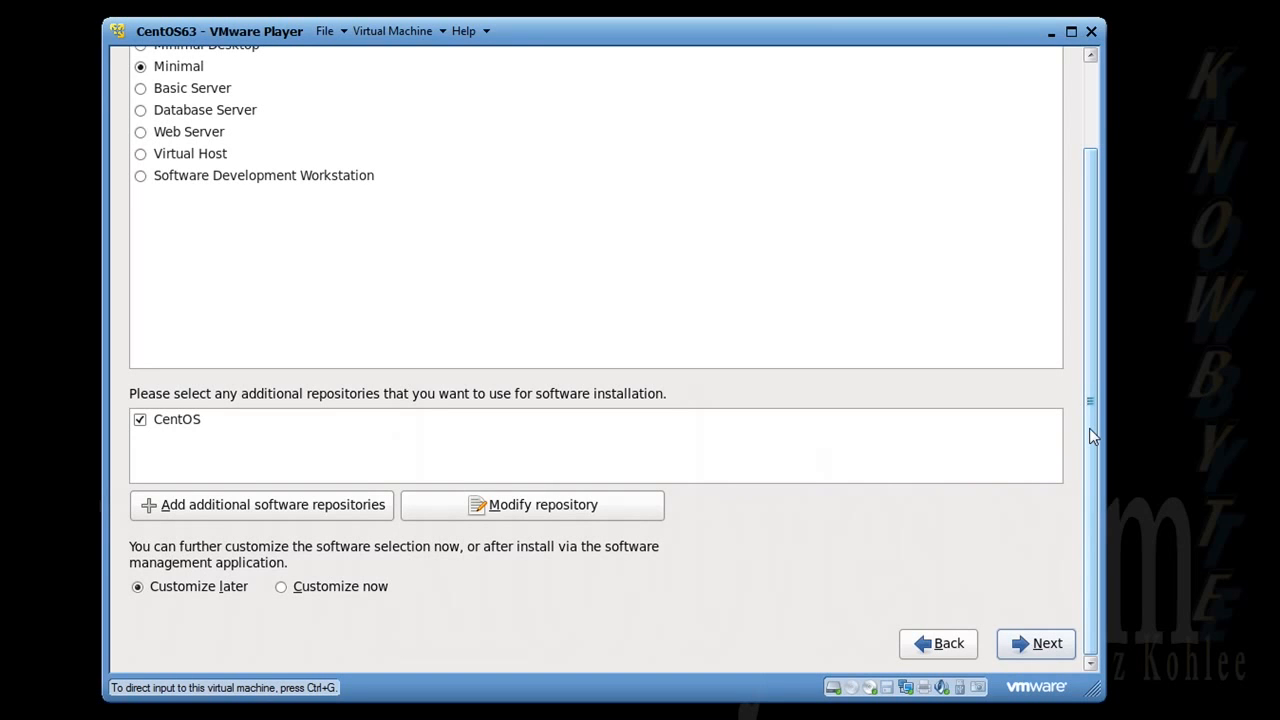
drag(1094, 435, 1104, 310)
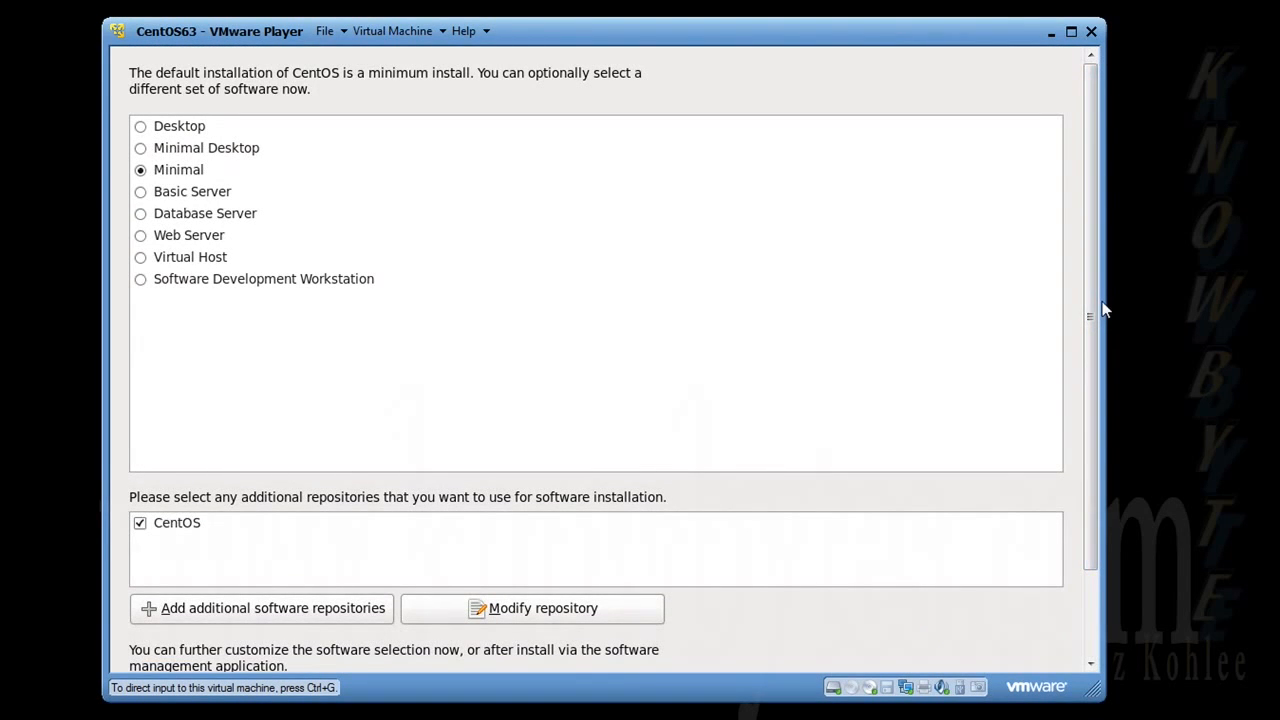
click(192, 158)
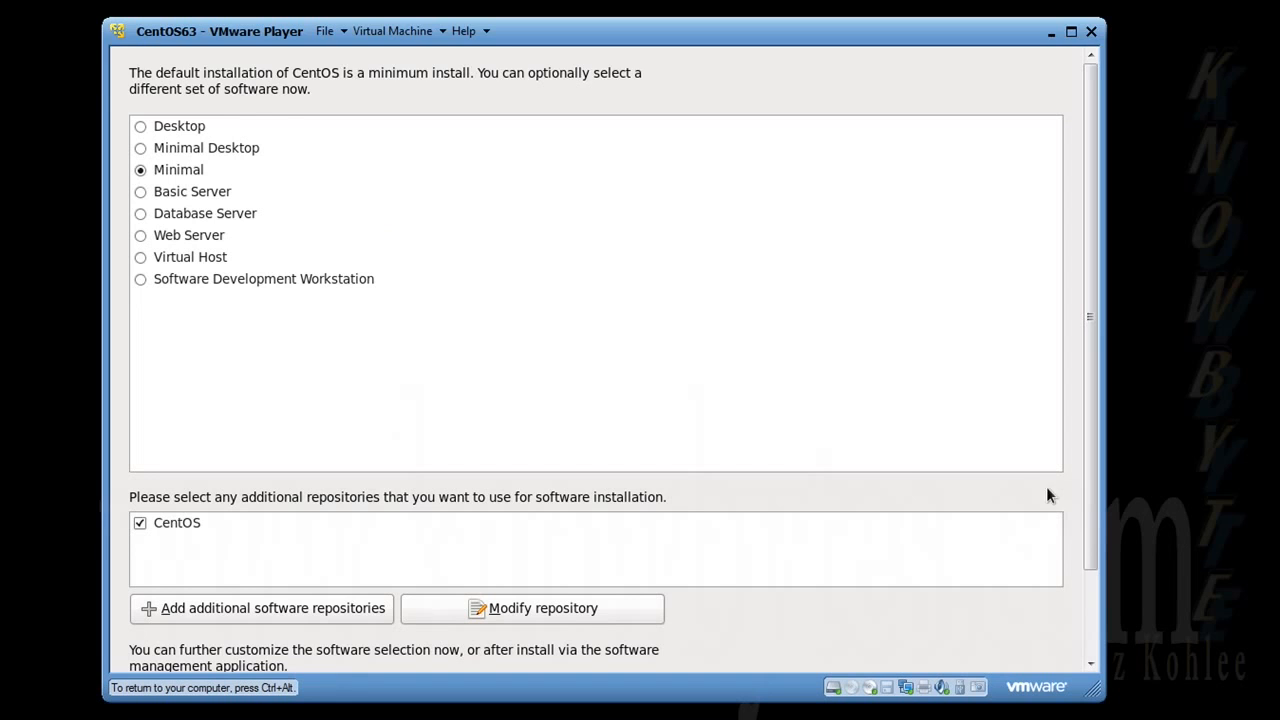
click(140, 149)
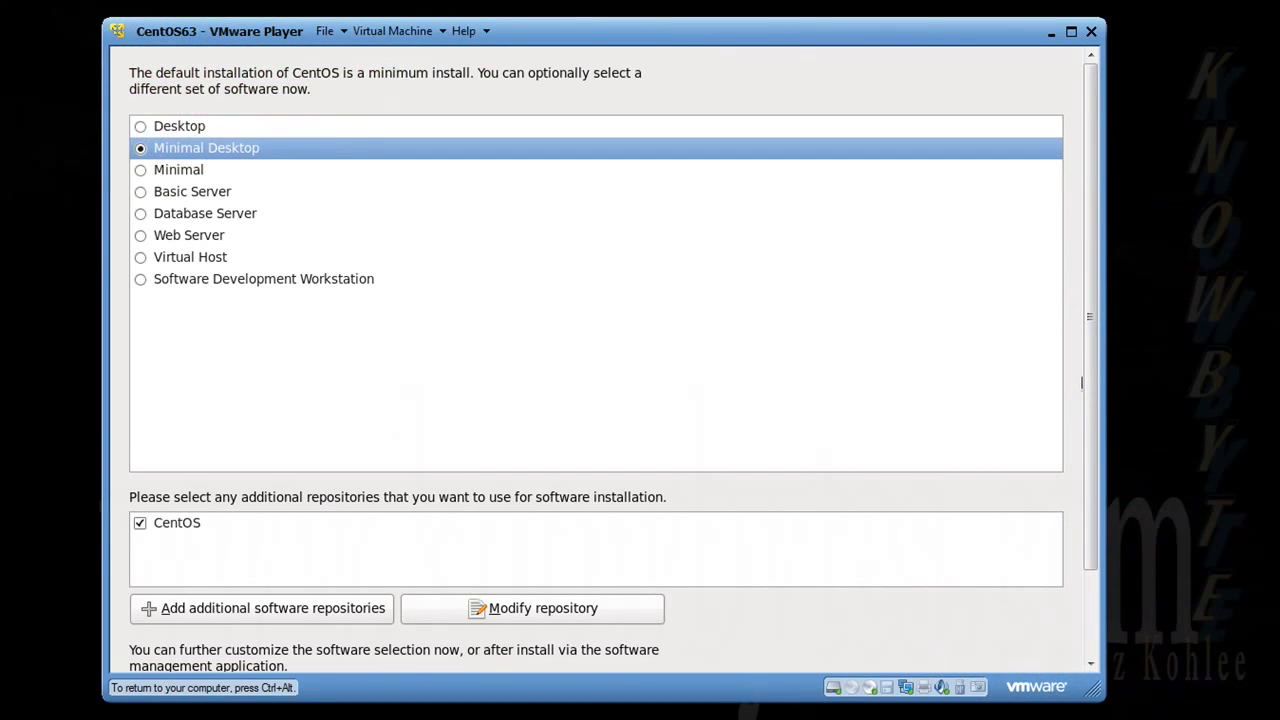
Step: Open the form for adding a software repository, view the available repository types, and cancel it
scroll(1080, 386, down, 3)
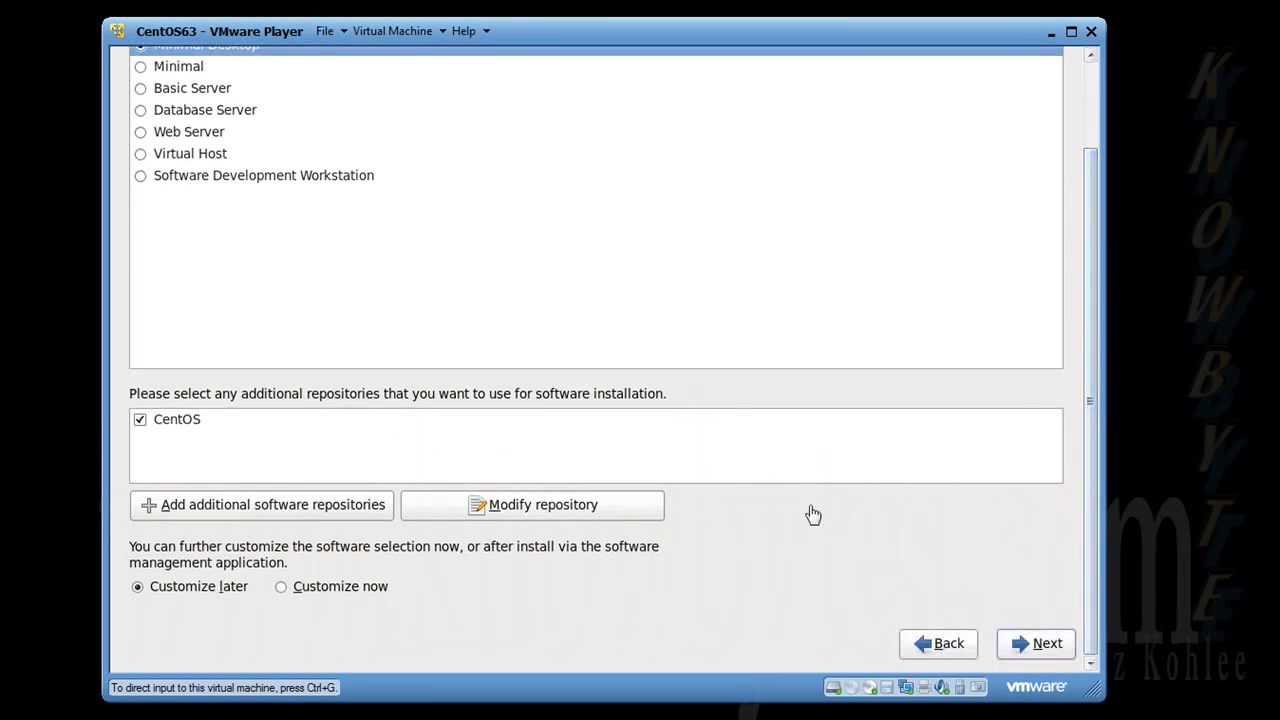
click(308, 522)
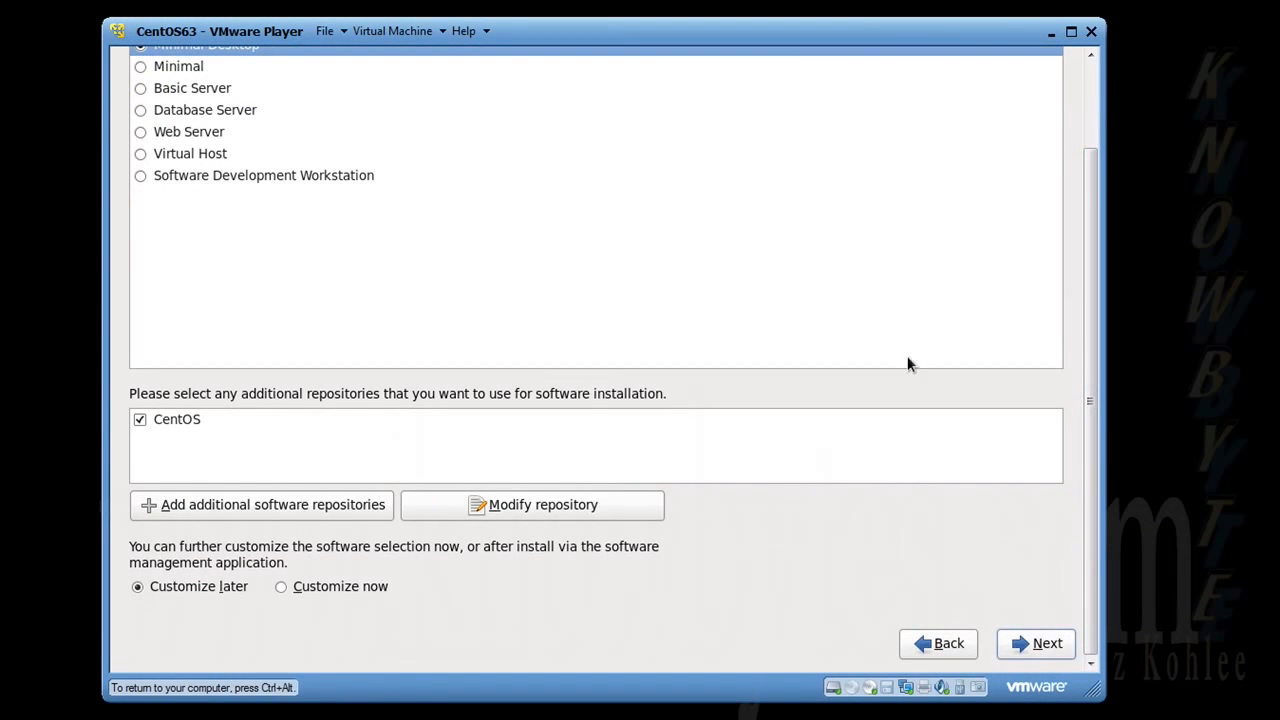
click(221, 510)
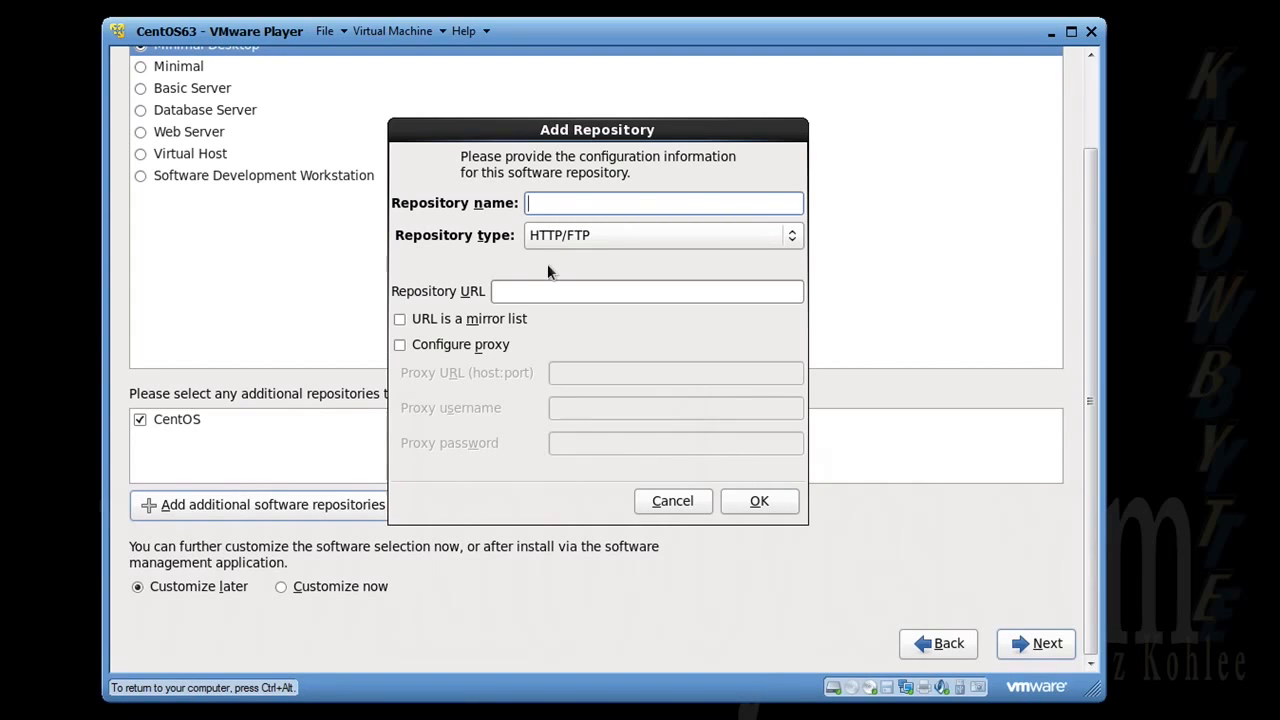
click(622, 237)
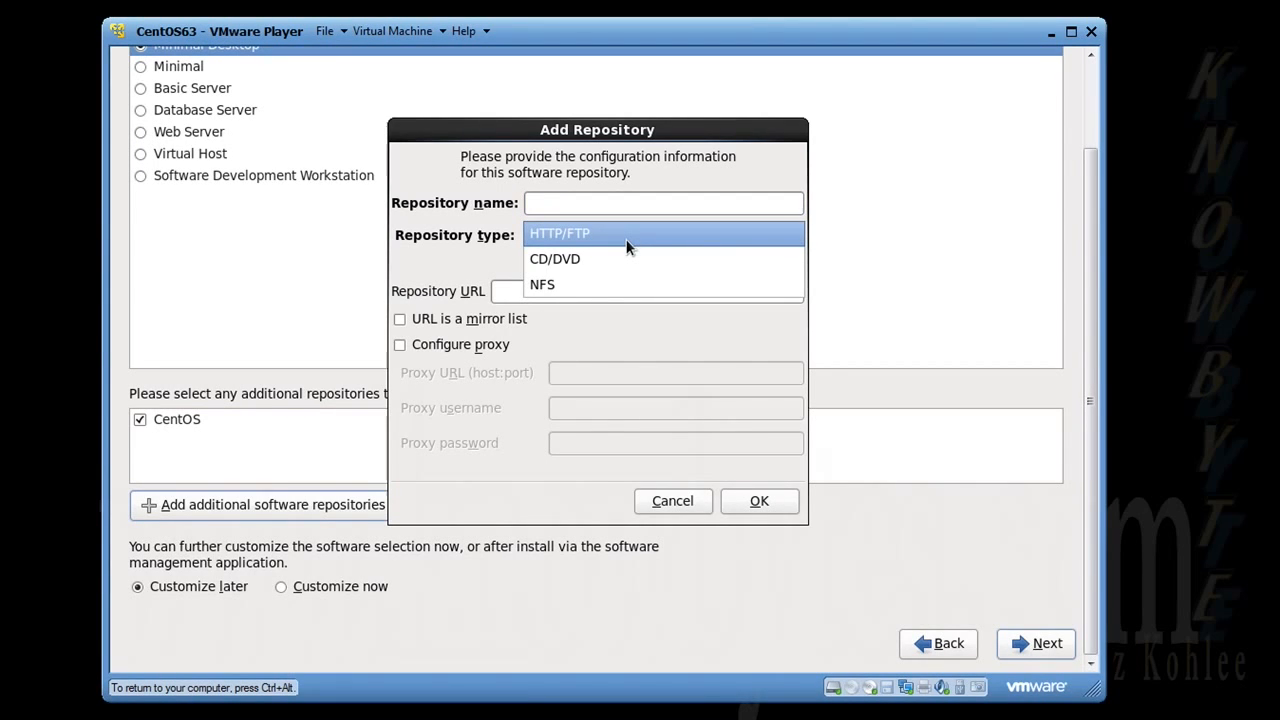
click(457, 261)
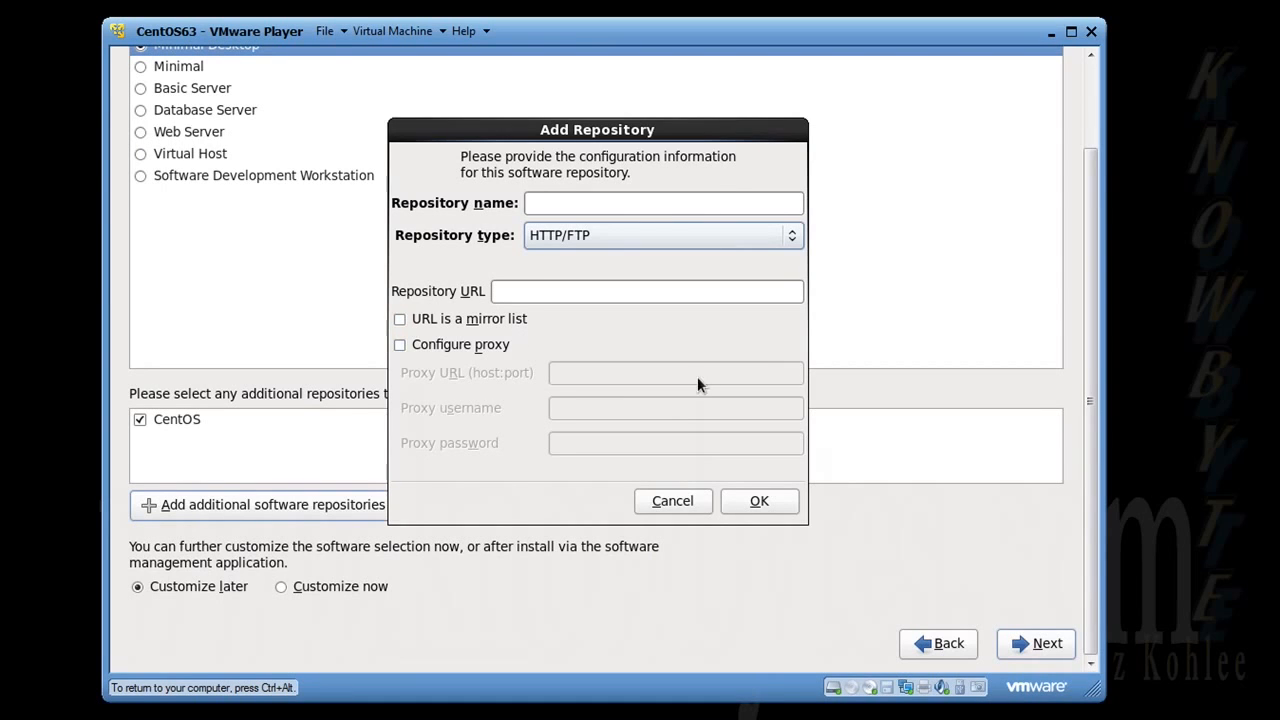
click(670, 501)
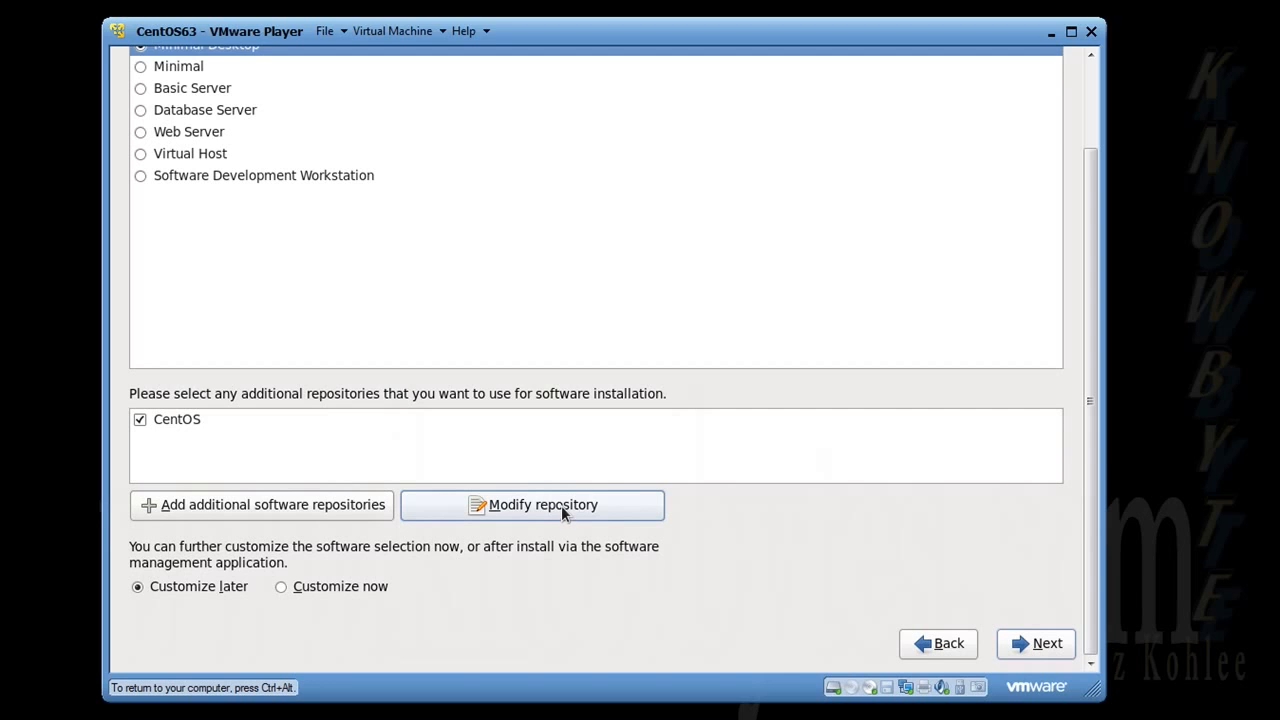
Step: Open the existing CentOS repository for editing, view its repository type options, and cancel without changes
click(173, 418)
click(498, 509)
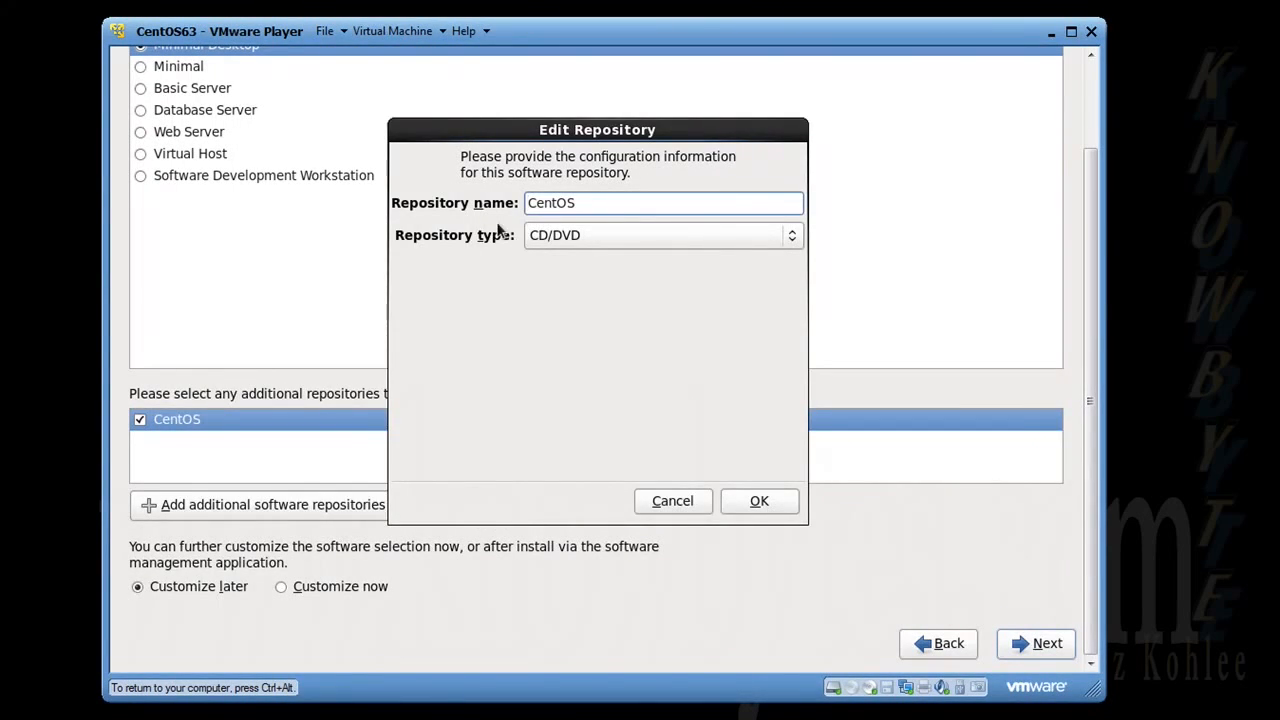
click(593, 234)
click(593, 233)
click(704, 505)
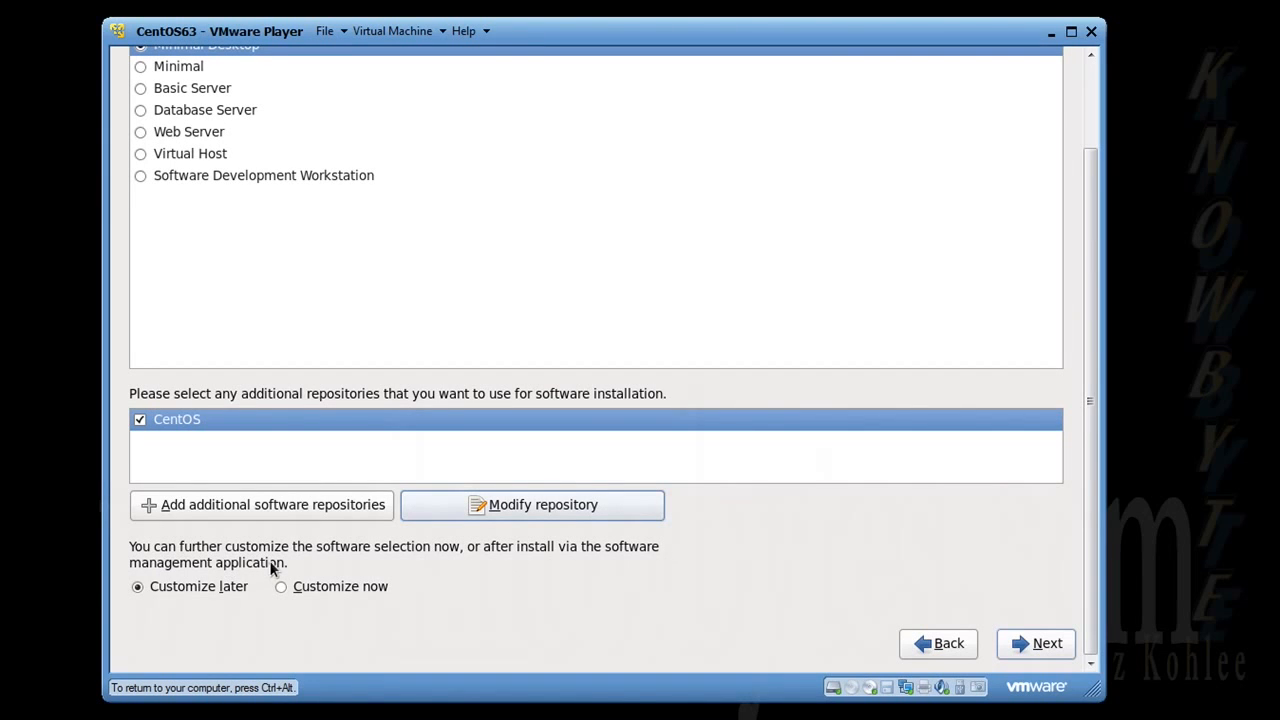
Step: Accept the software selection with Customize later and start the package installation
click(1033, 643)
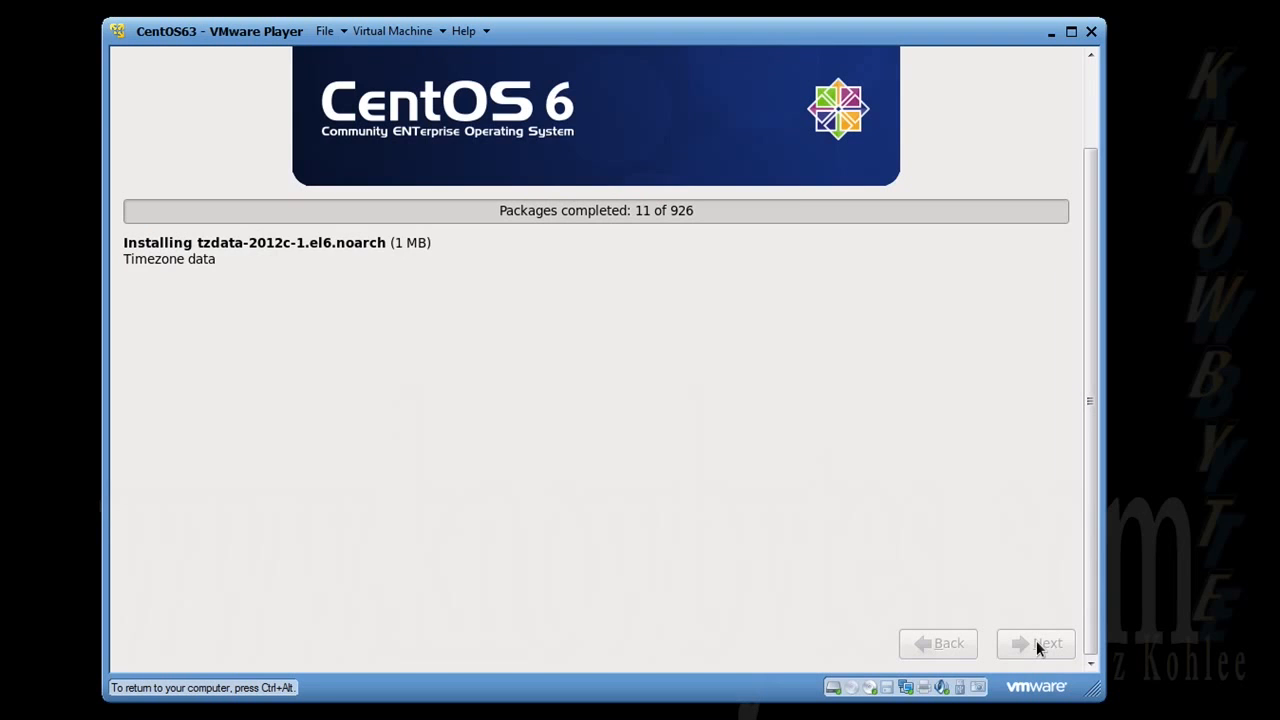
key(ctrl+alt)
drag(1107, 367, 1111, 371)
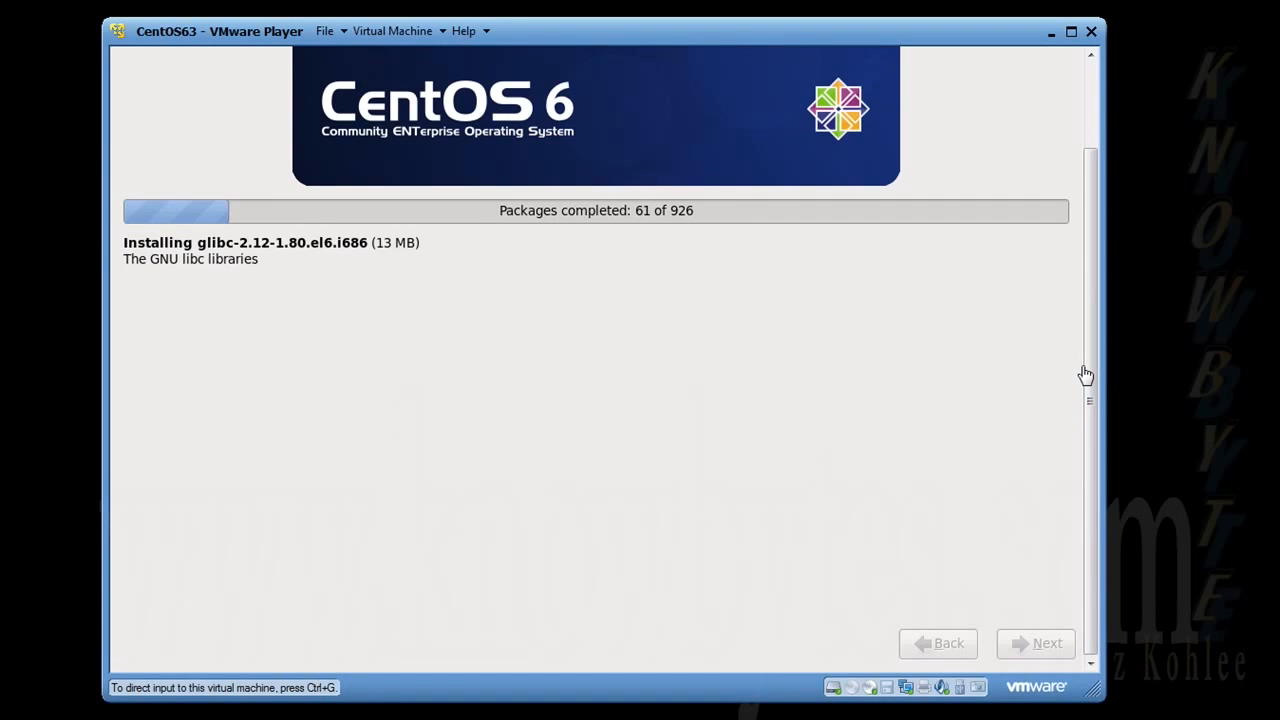